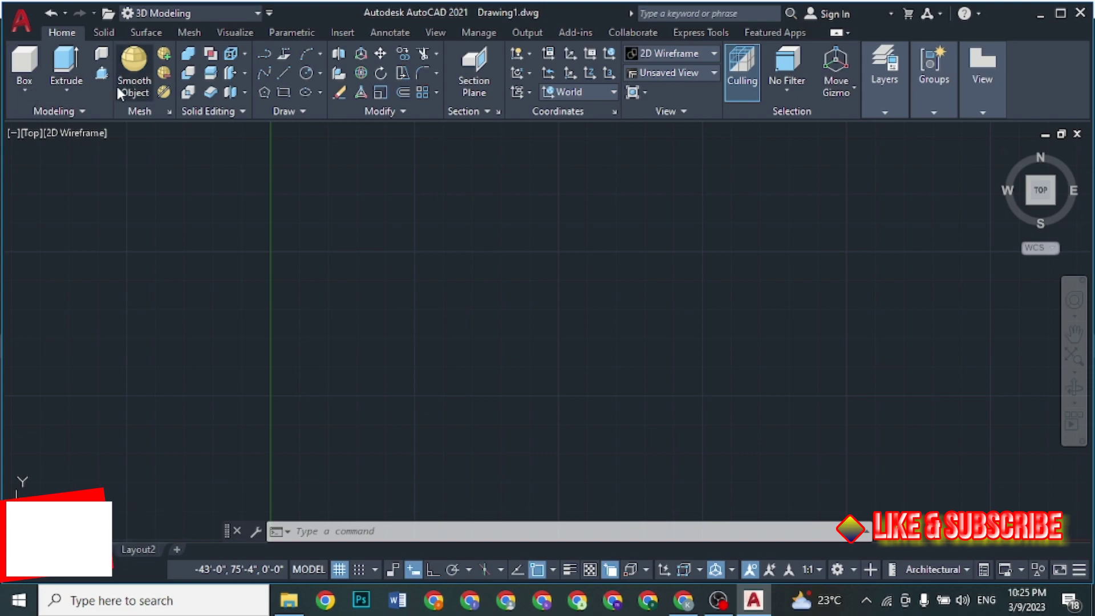
# Open and close the solid primitives list, cancelling the active command
pyautogui.click(25, 92)
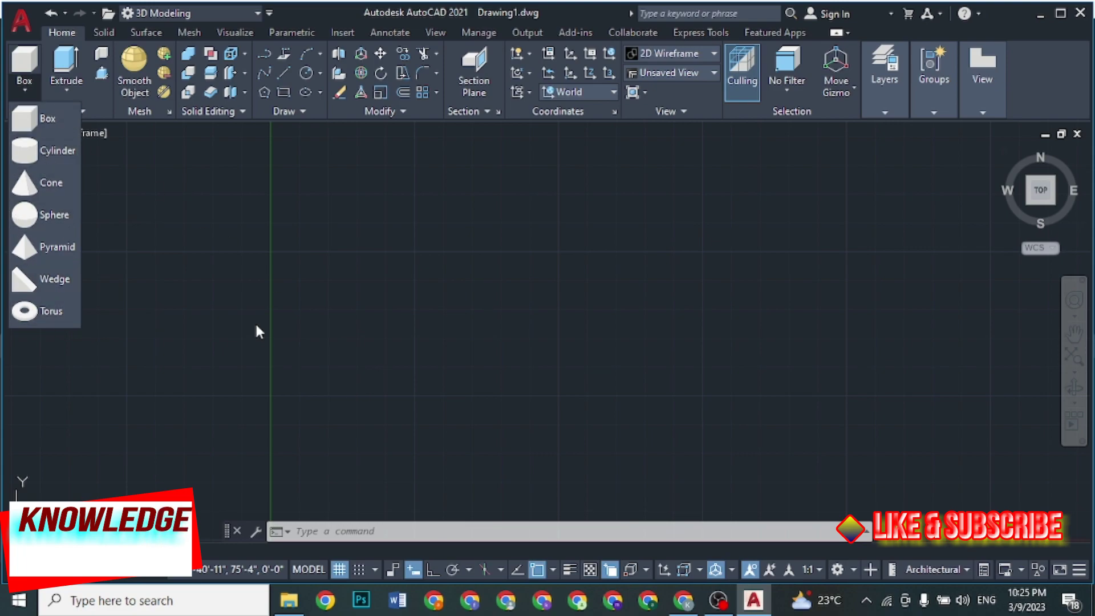
pyautogui.click(141, 195)
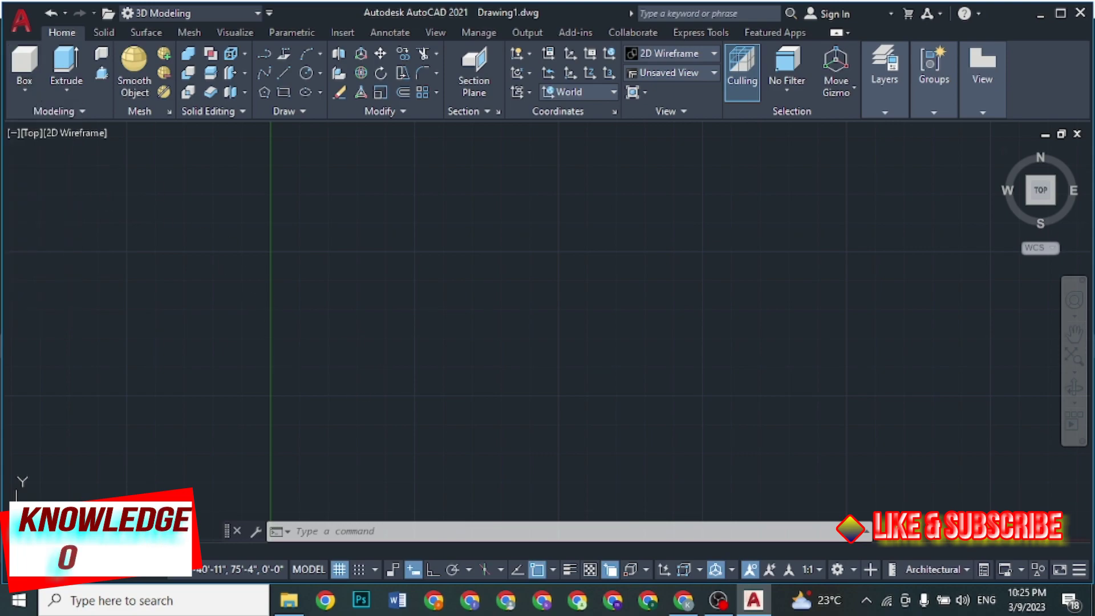
pyautogui.press('Escape')
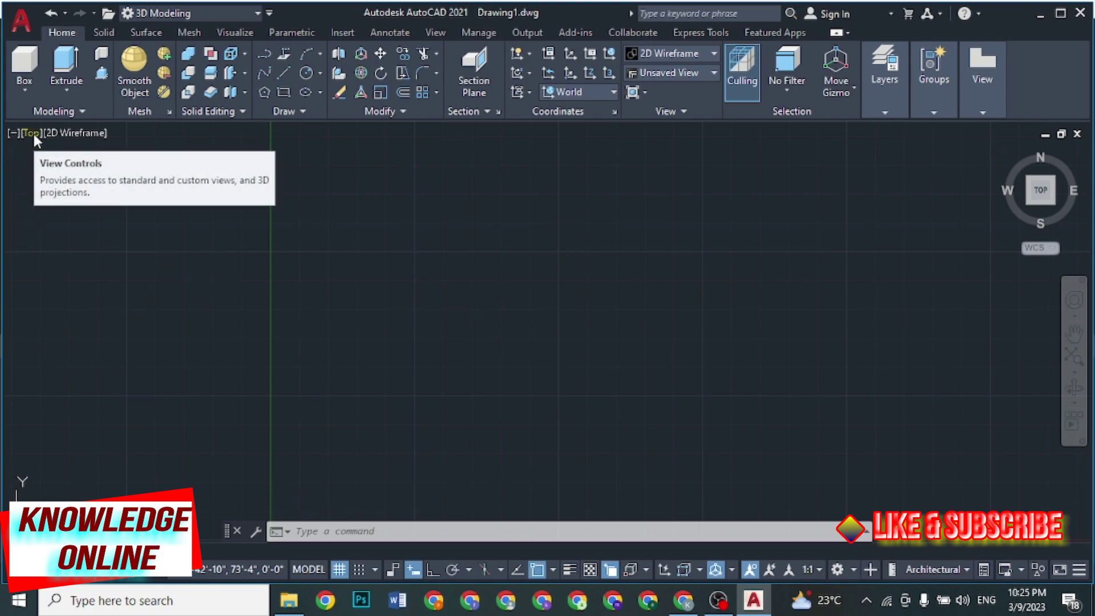
# Switch to an SW Isometric view in Shades of Gray and pan the view down-left
pyautogui.click(34, 134)
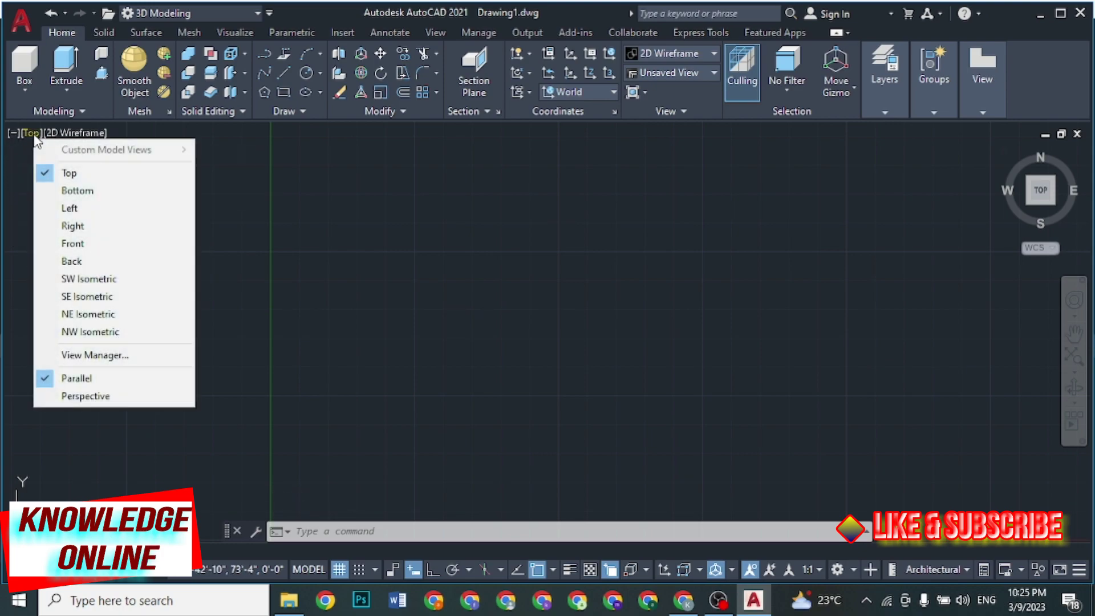
pyautogui.click(65, 279)
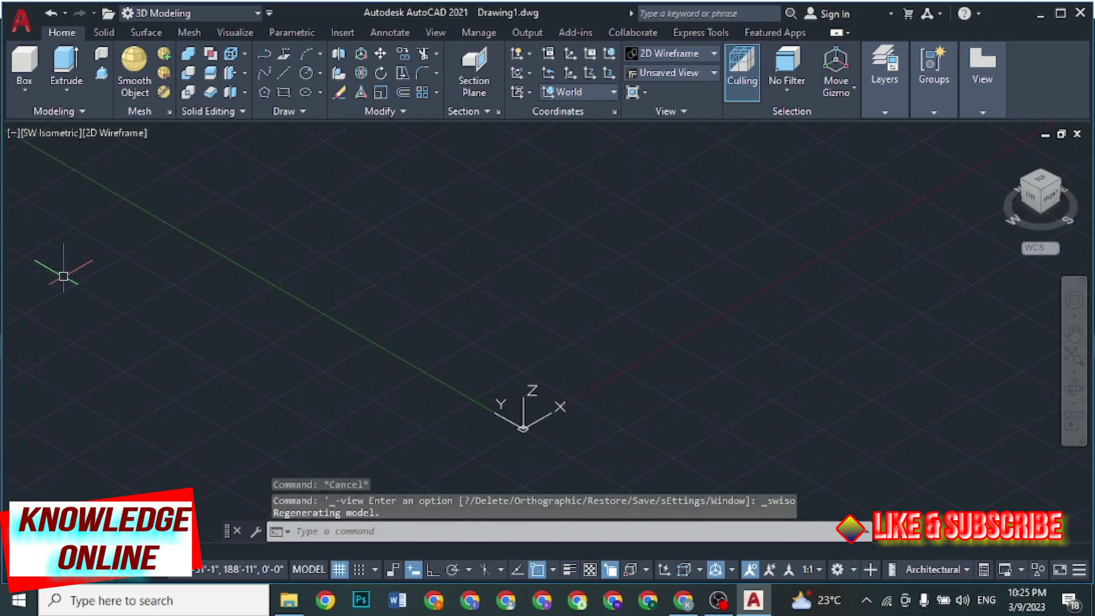
pyautogui.click(113, 137)
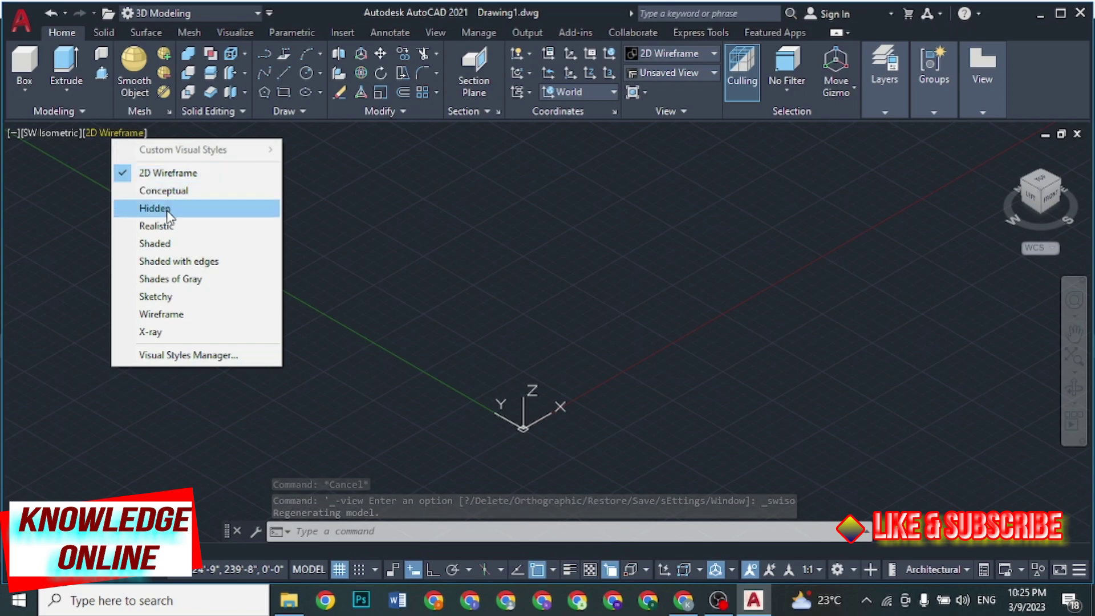
pyautogui.click(164, 276)
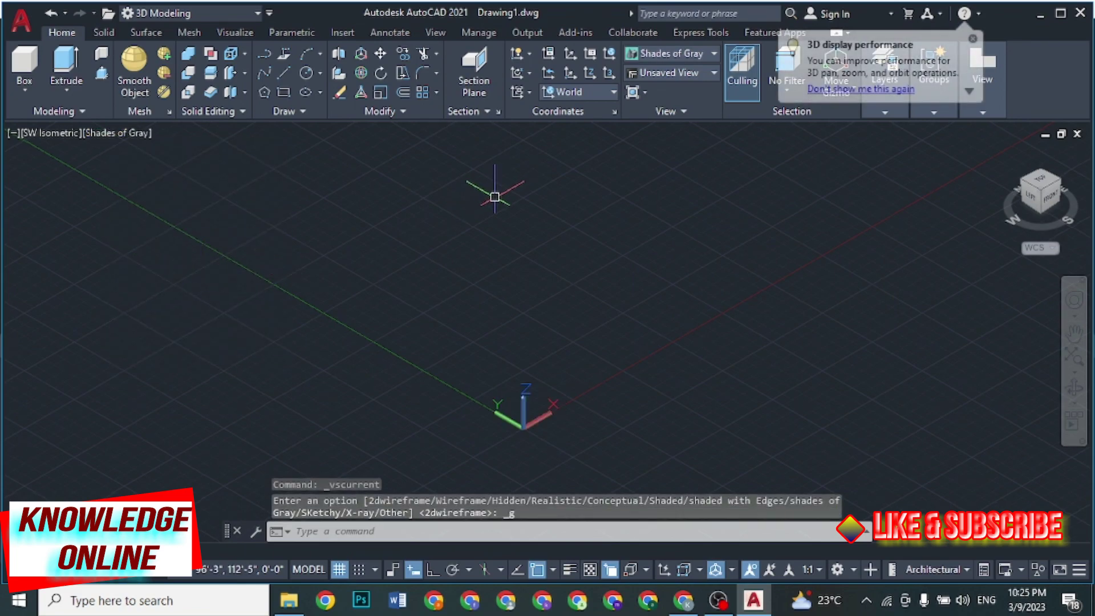
pyautogui.moveTo(550, 226); pyautogui.dragTo(464, 337, button='middle')
pyautogui.write('B')
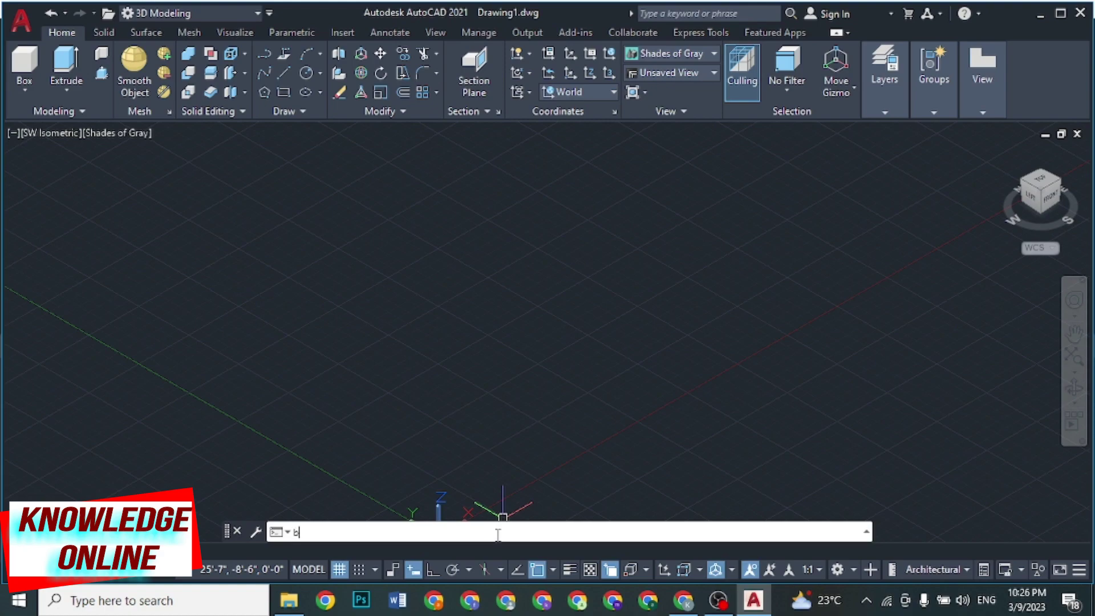
# Draw a cube-shaped box with BOX, picking two base corners and a height
pyautogui.write('ox')
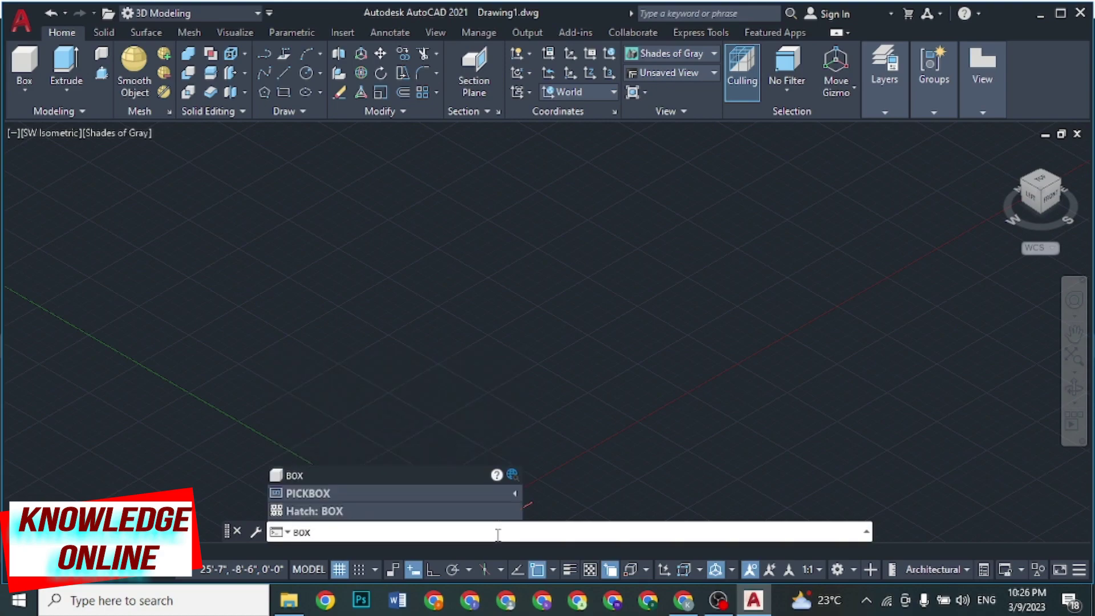
pyautogui.press('Return')
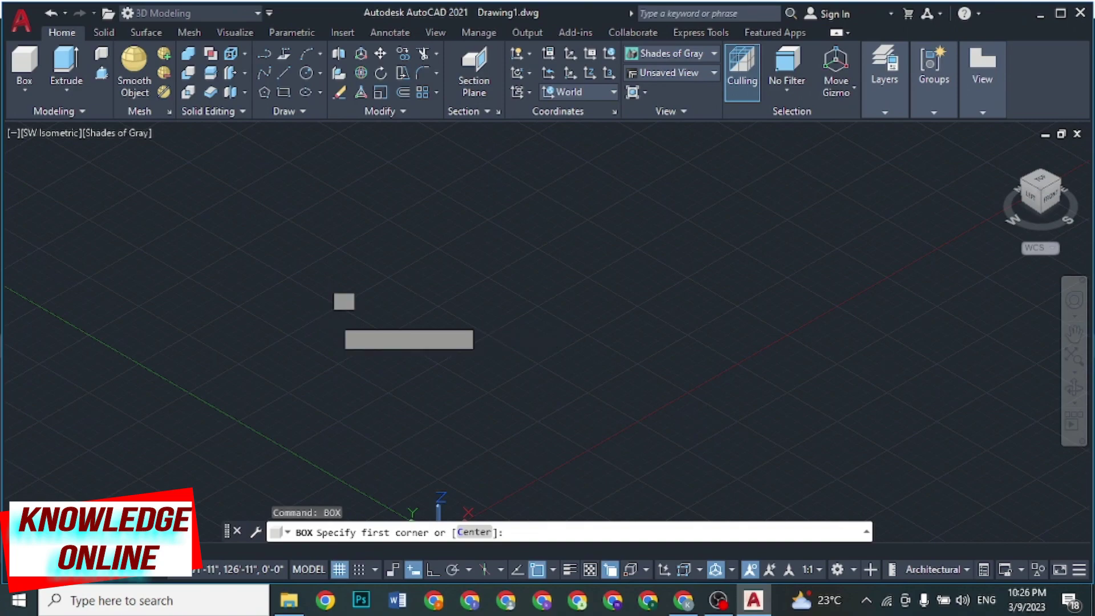
pyautogui.click(333, 316)
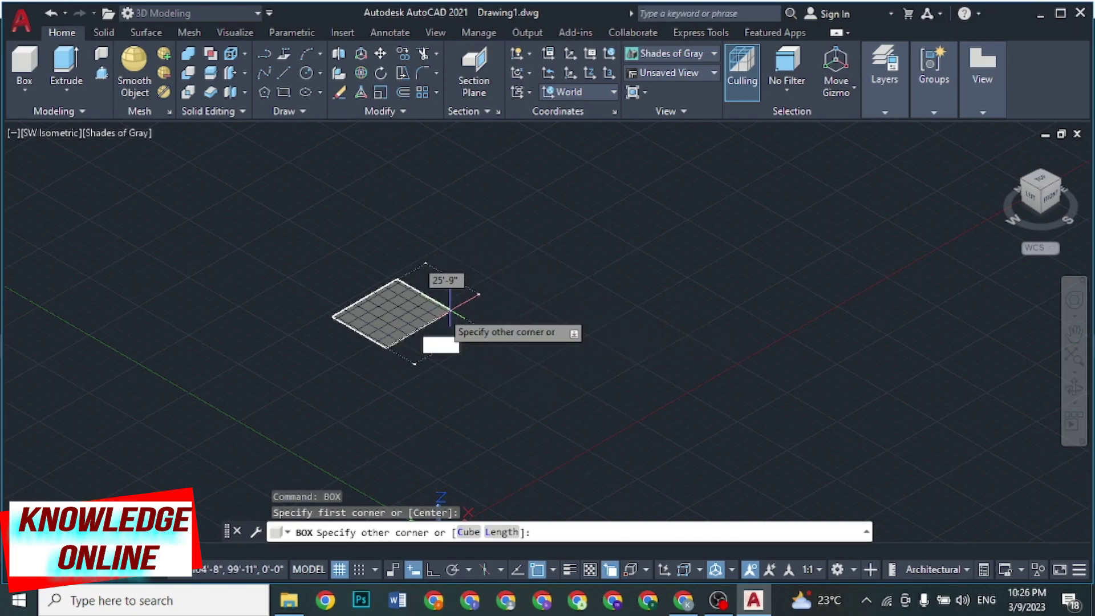
pyautogui.scroll(4, 433, 314)
pyautogui.scroll(2, 422, 317)
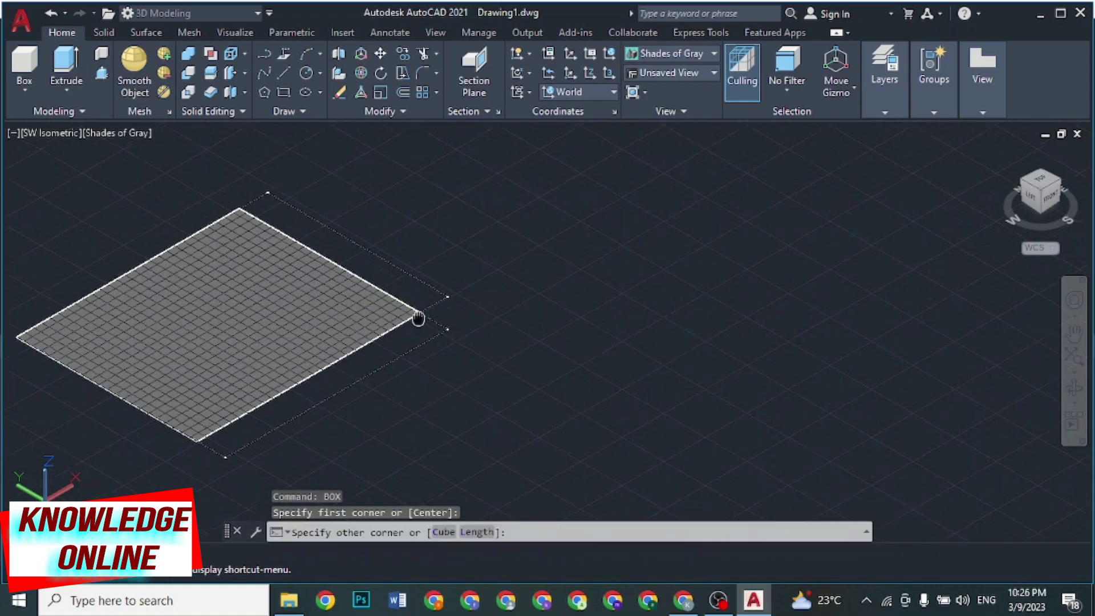
pyautogui.moveTo(418, 319); pyautogui.dragTo(724, 274, button='middle')
pyautogui.scroll(-3, 365, 357)
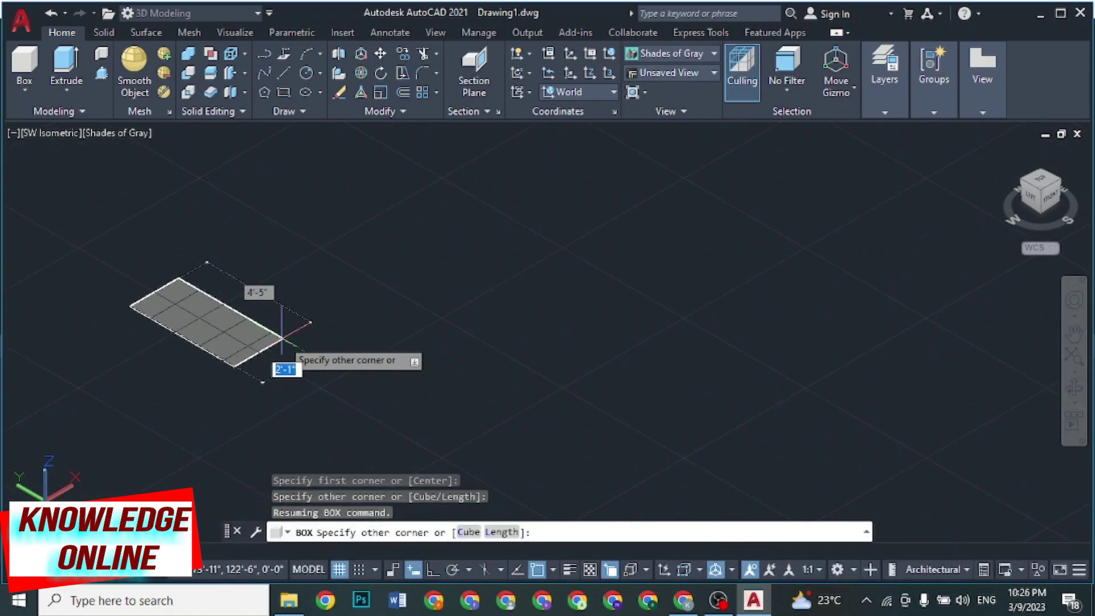
pyautogui.moveTo(281, 339); pyautogui.dragTo(570, 302, button='middle')
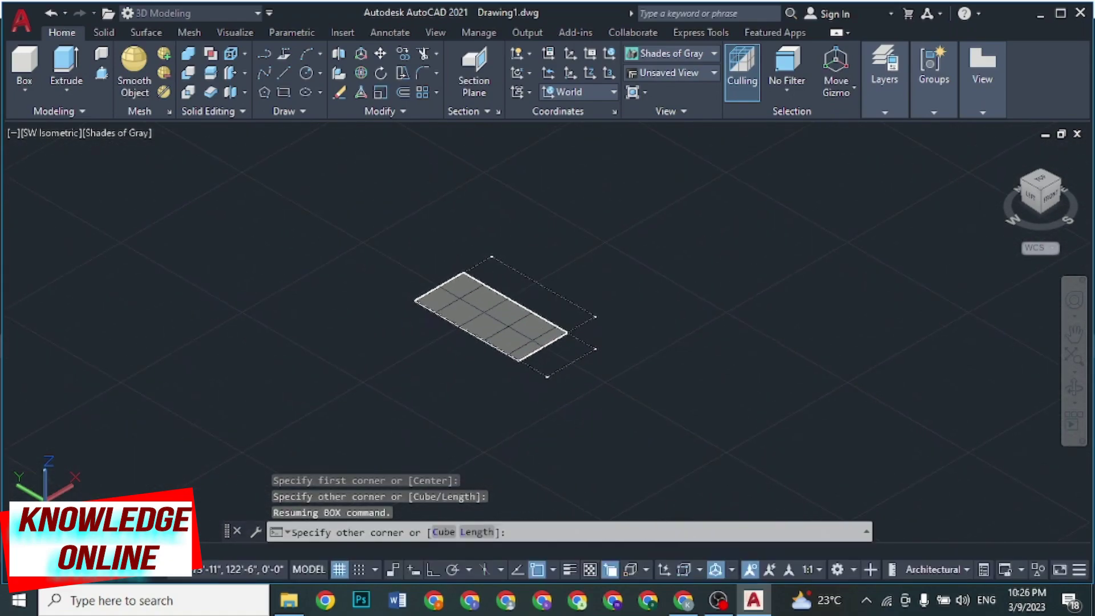
pyautogui.click(587, 293)
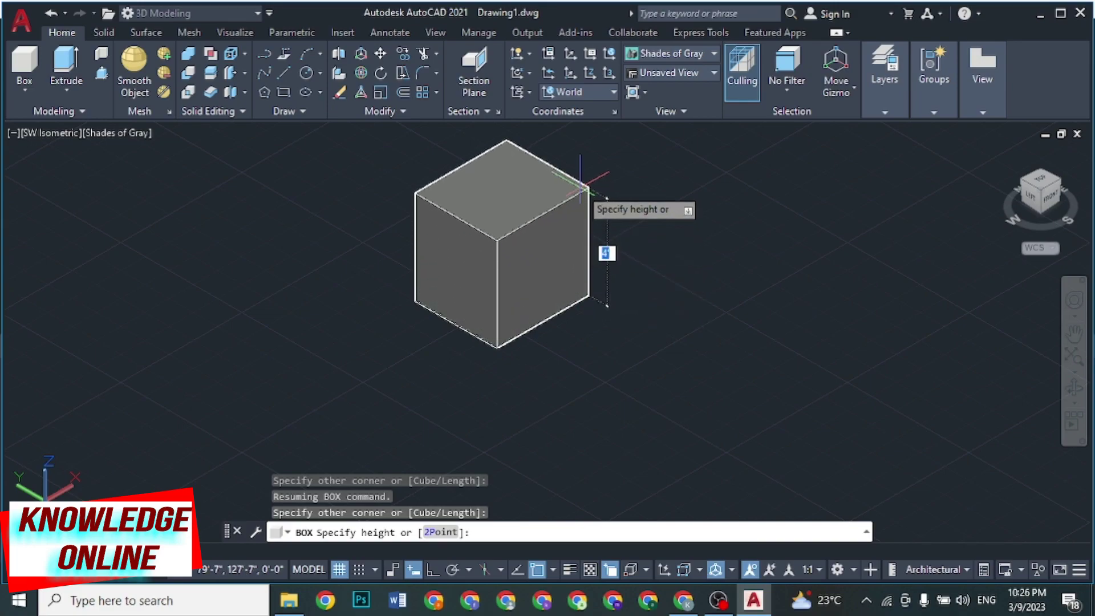
pyautogui.click(583, 184)
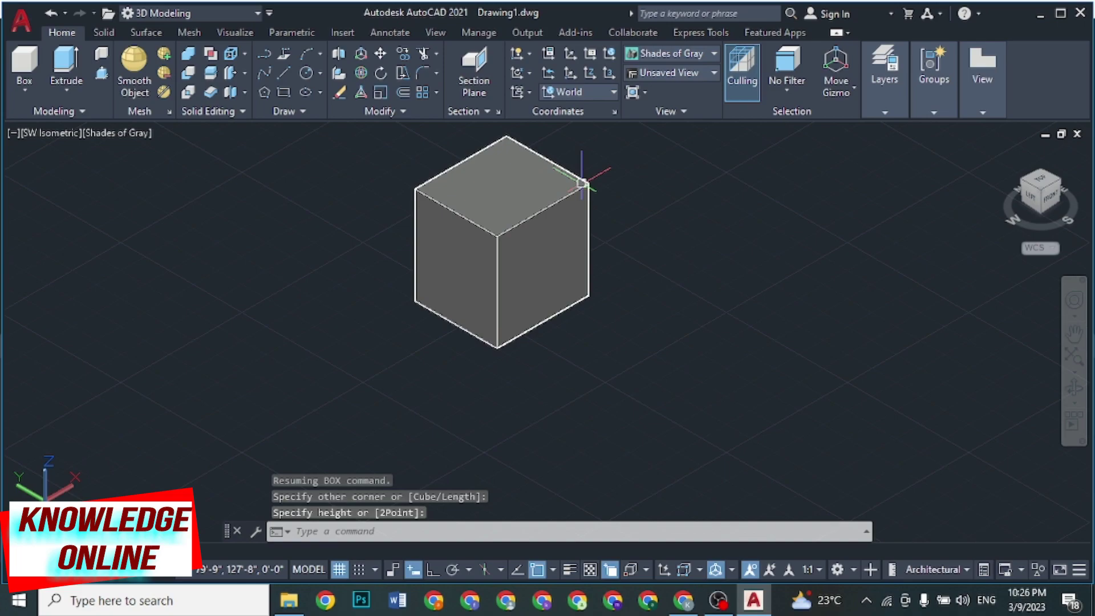
pyautogui.moveTo(705, 276); pyautogui.dragTo(506, 308, button='middle')
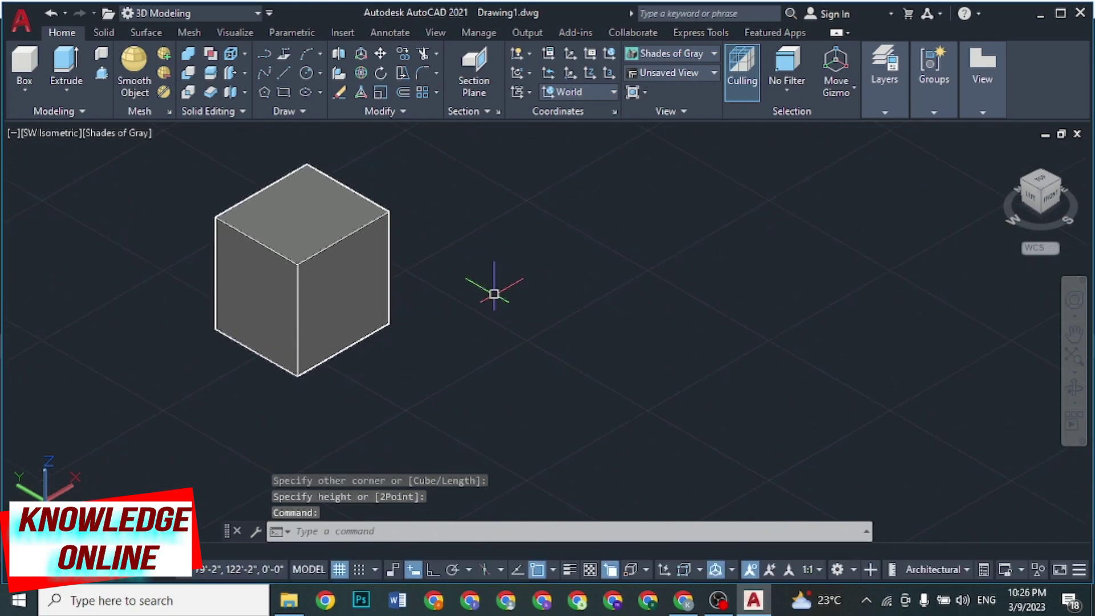
pyautogui.click(33, 67)
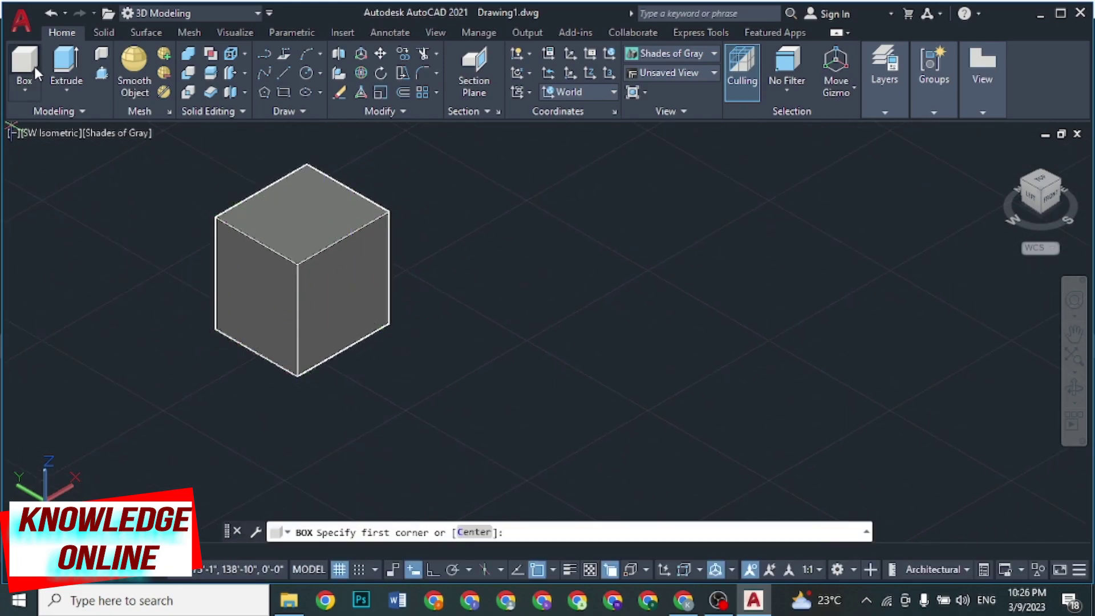
# Draw a 3' cube from a picked corner using the Cube option with Ortho on
pyautogui.click(498, 342)
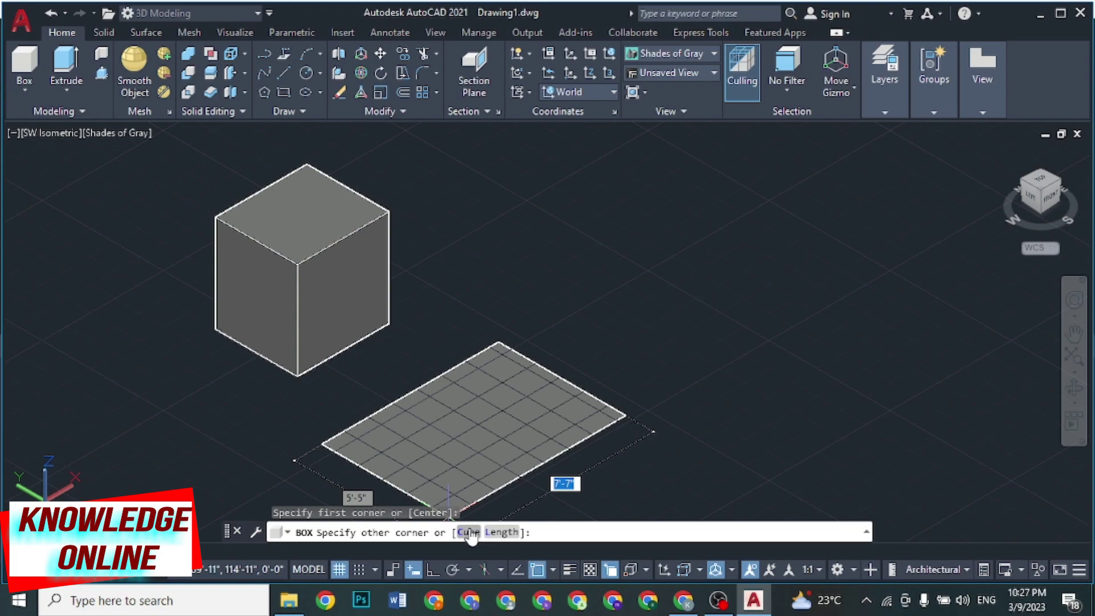
pyautogui.click(469, 532)
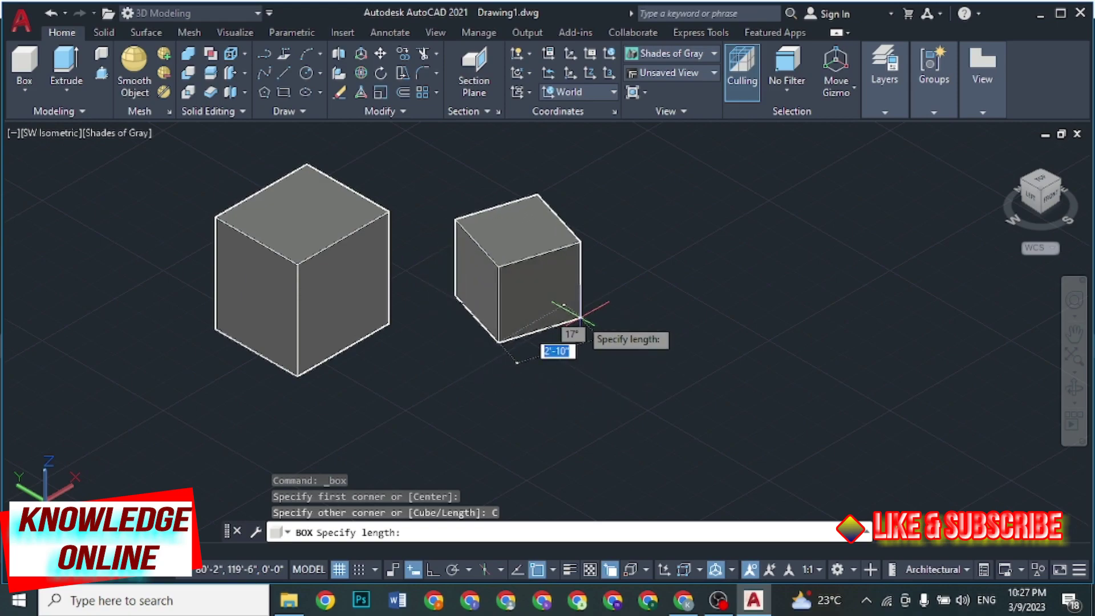
pyautogui.press('F8')
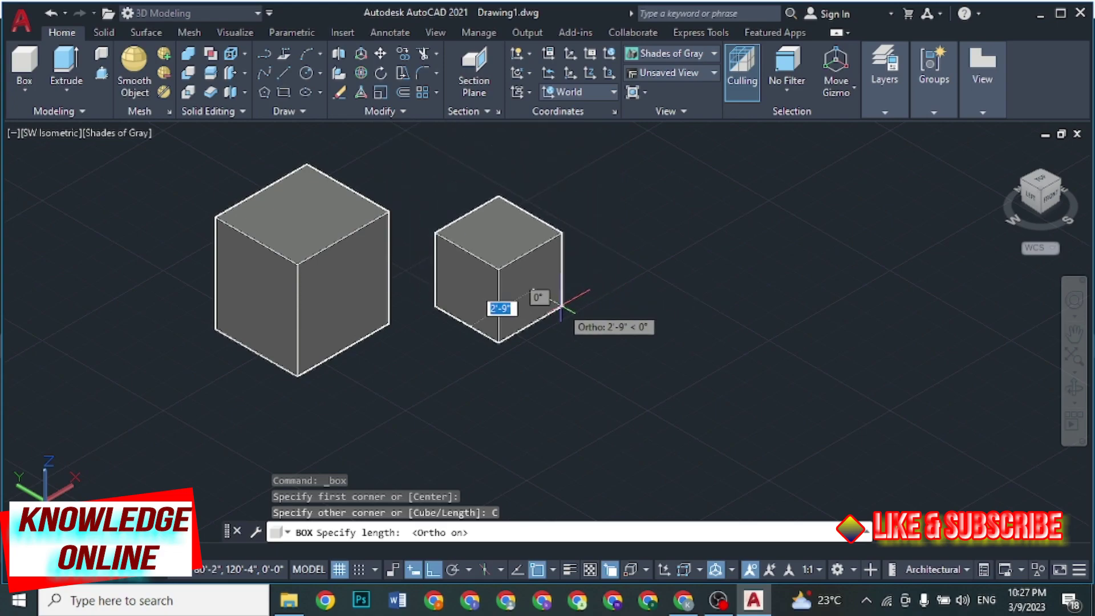
pyautogui.write("3'")
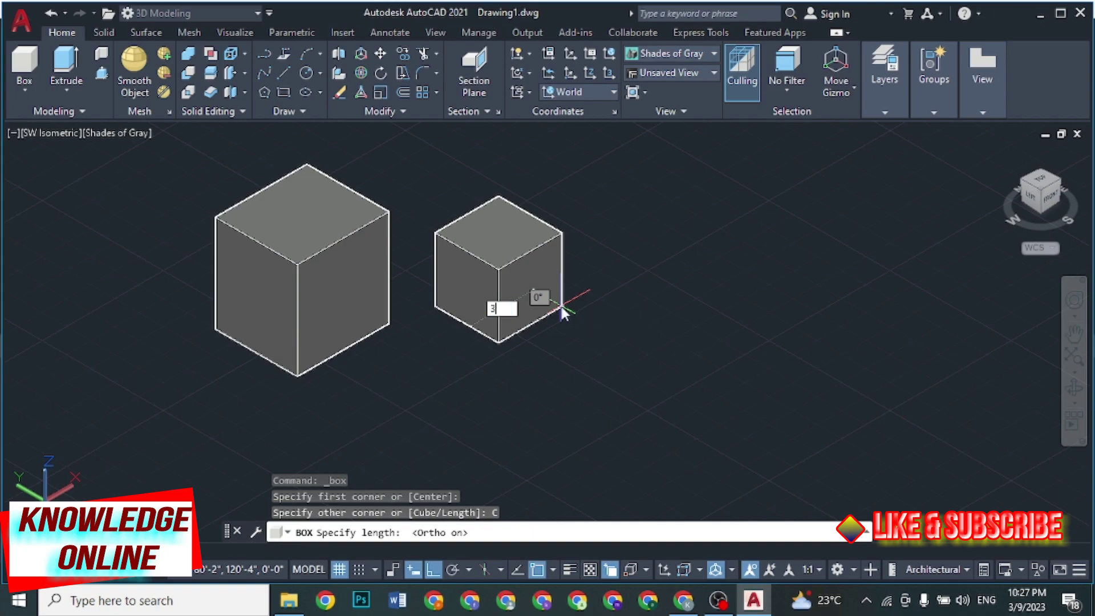
pyautogui.press('Return')
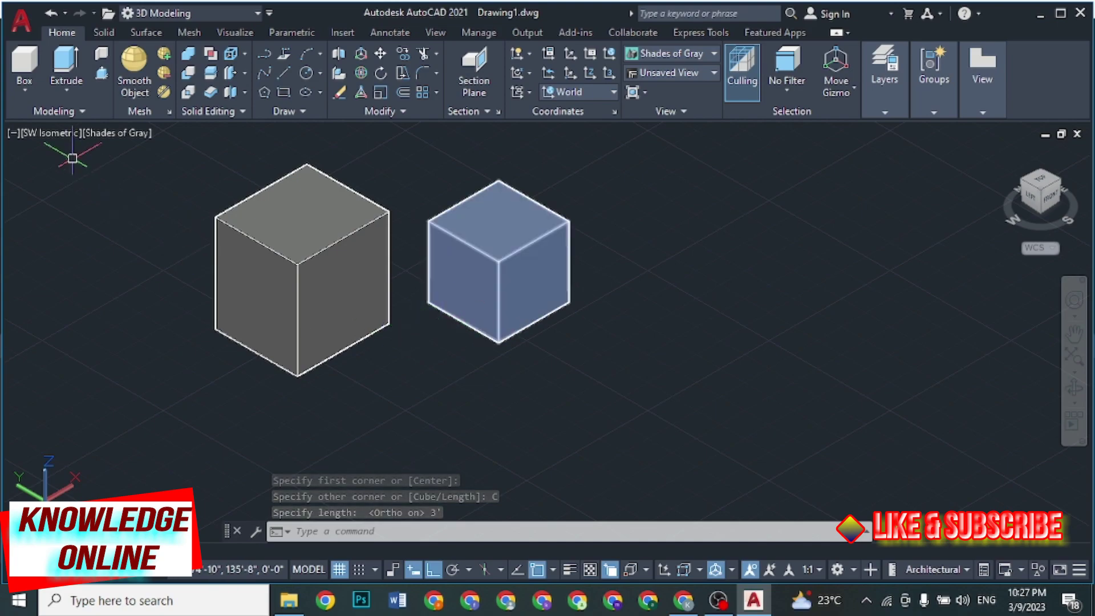
# Draw a box 3' long, 5' wide and 2' tall using the Length option
pyautogui.click(26, 80)
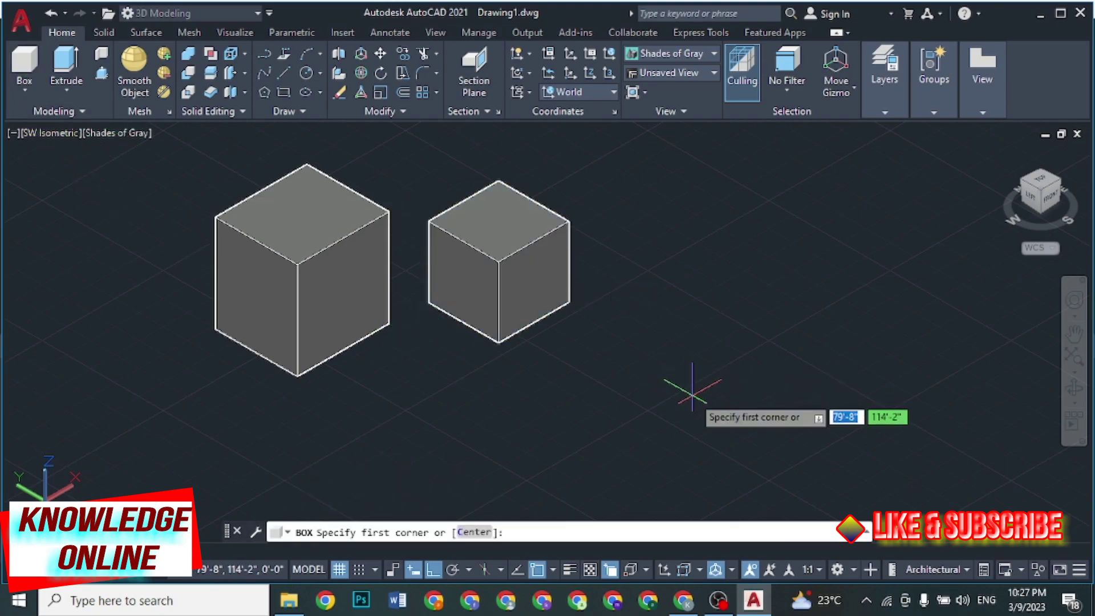
pyautogui.click(642, 359)
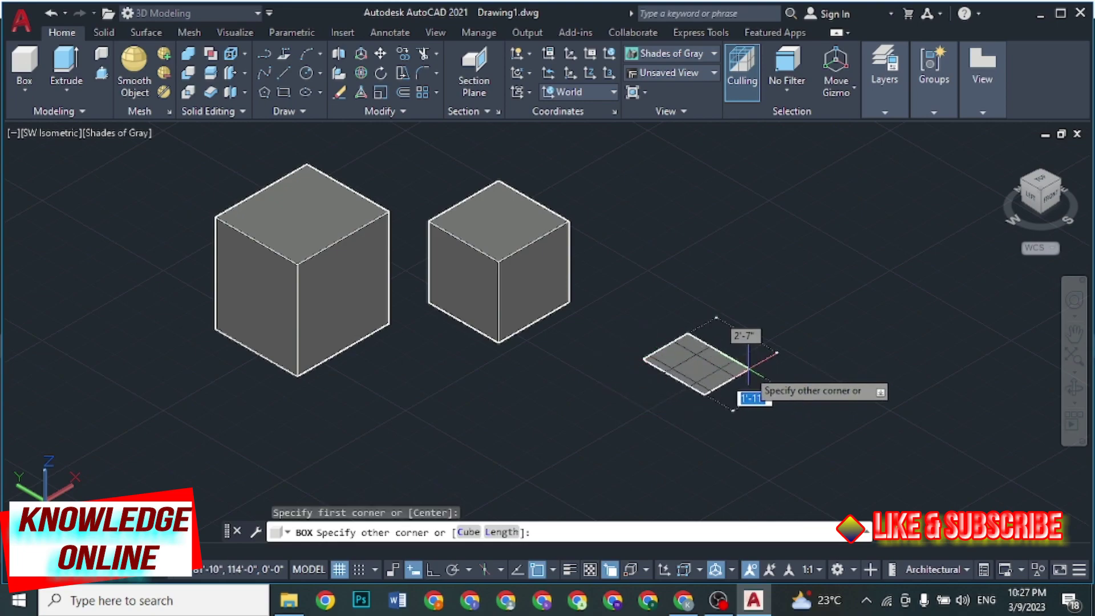
pyautogui.click(503, 536)
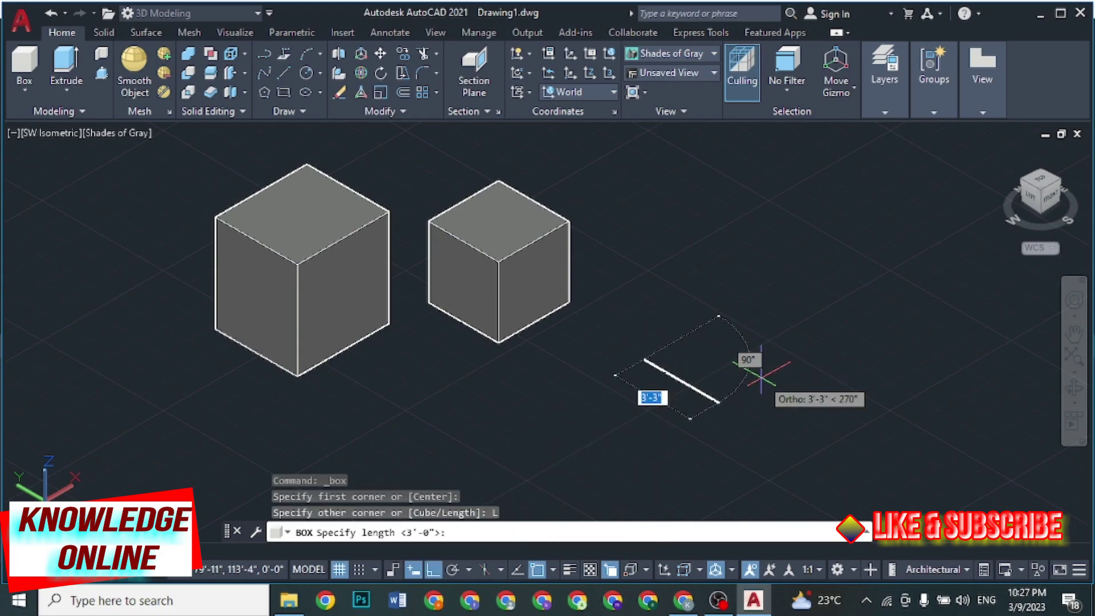
pyautogui.write("3'")
pyautogui.press('Return')
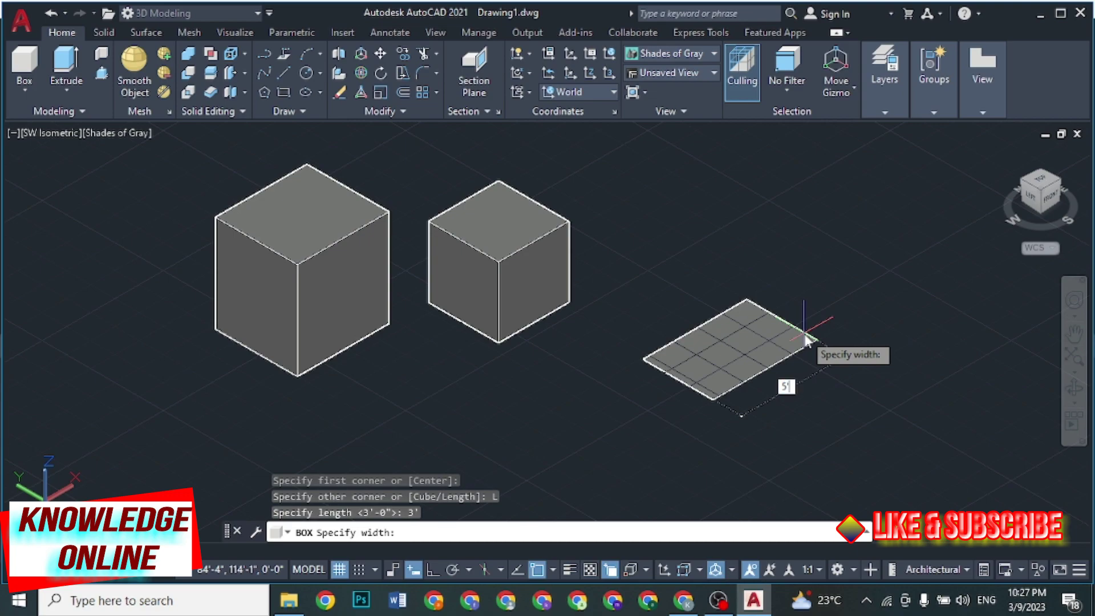
pyautogui.press('Return')
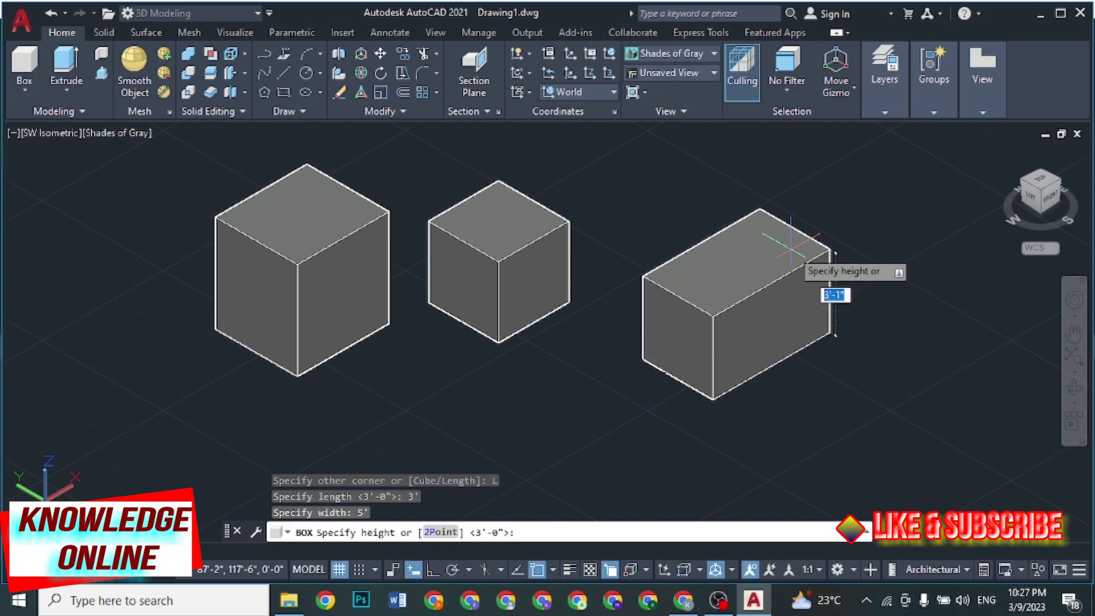
pyautogui.write('2')
pyautogui.press('Return')
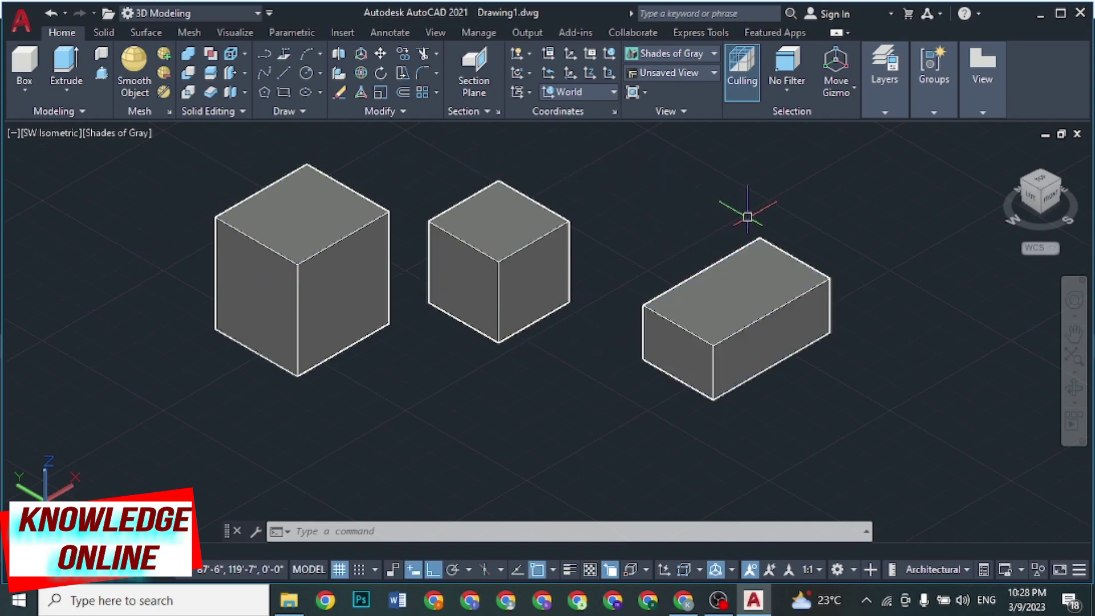
pyautogui.hotkey('ctrl', 'a')
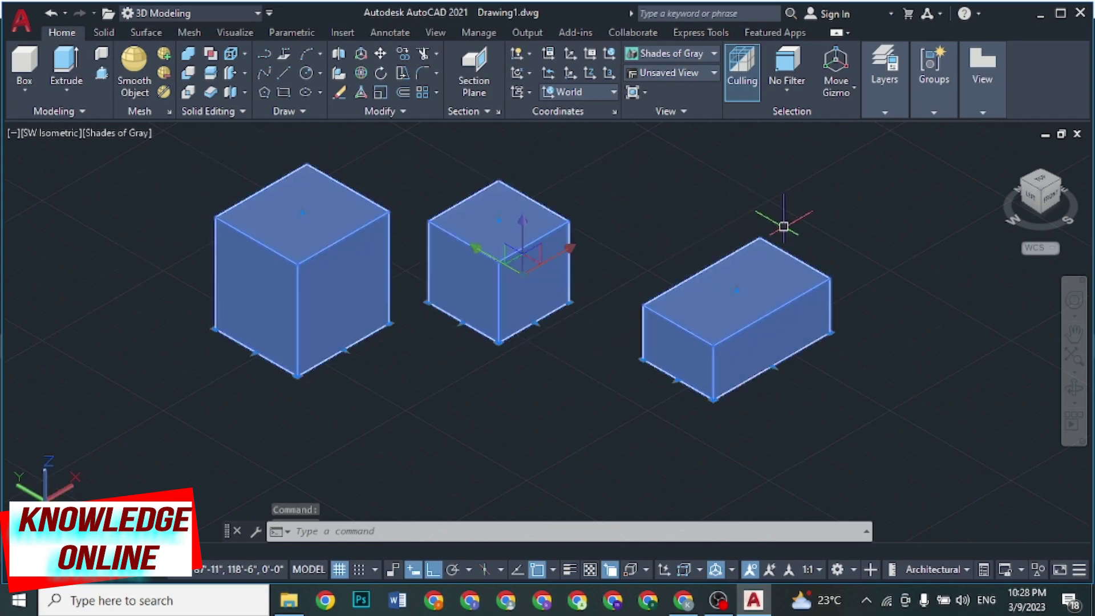
# Erase the three boxes and draw a cylinder with 3' radius and 6' height
pyautogui.press('Delete')
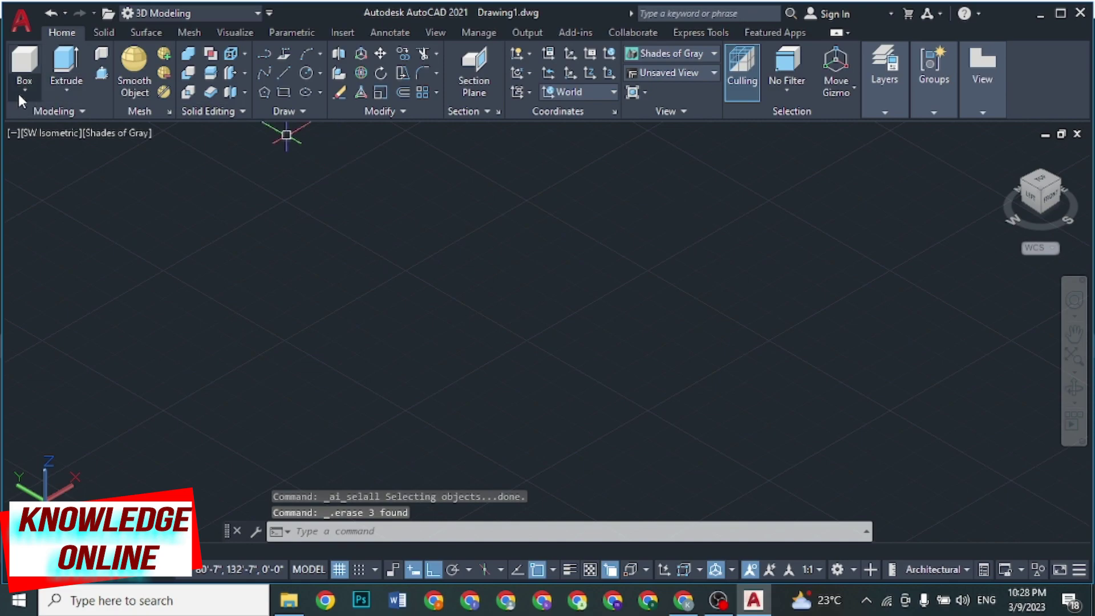
pyautogui.click(24, 90)
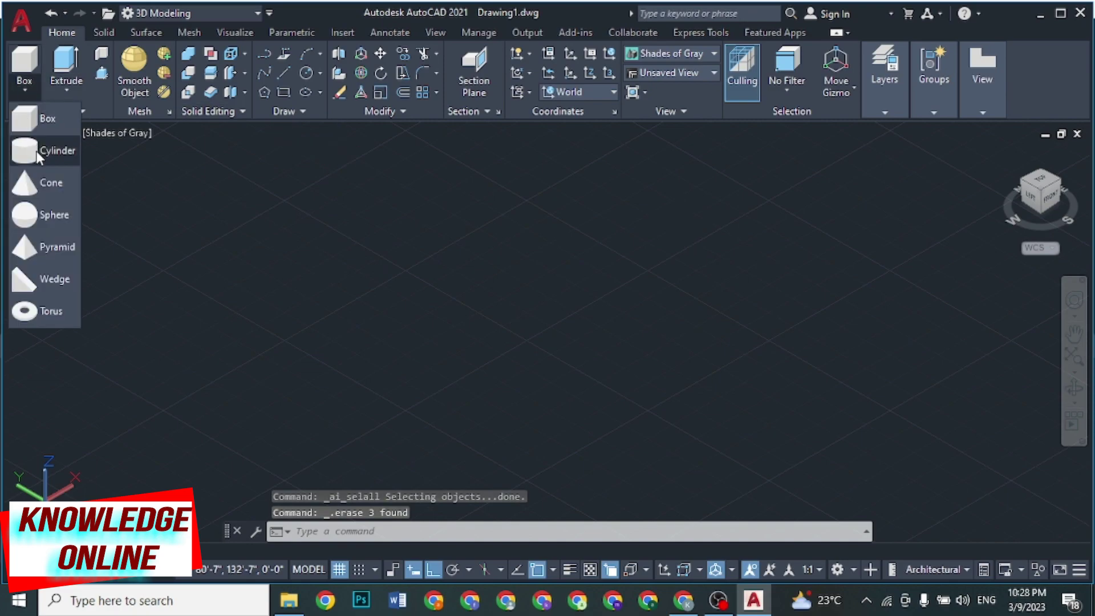
pyautogui.click(36, 151)
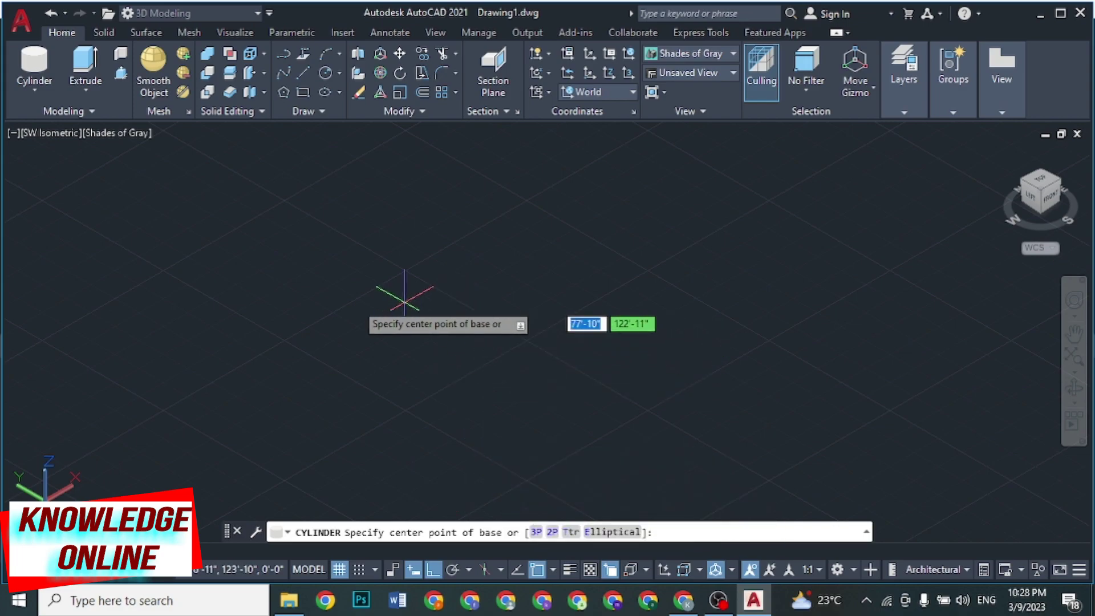
pyautogui.click(427, 330)
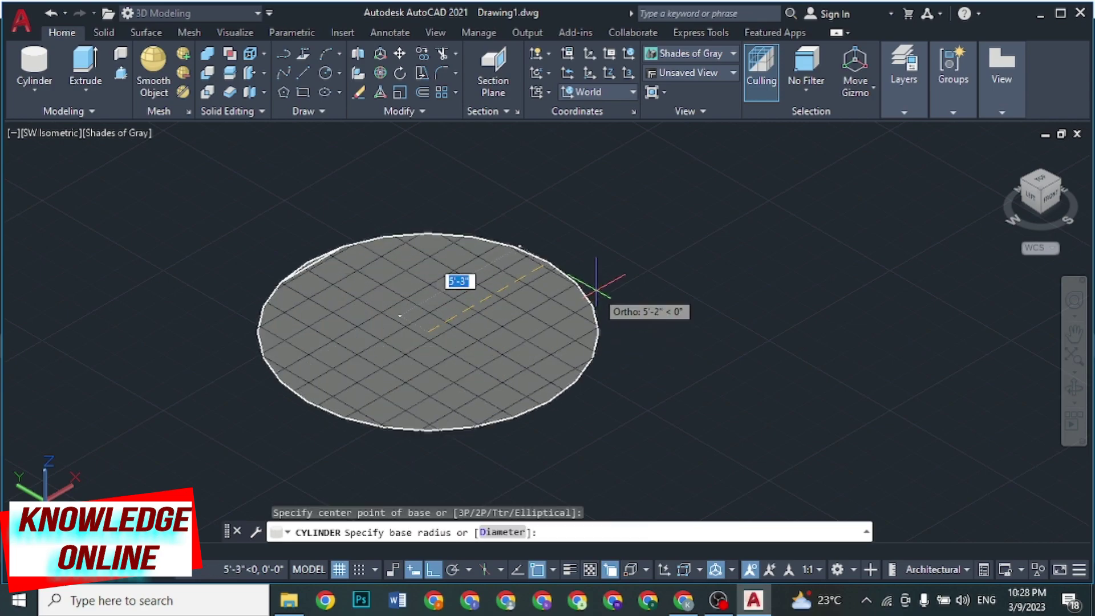
pyautogui.write('5')
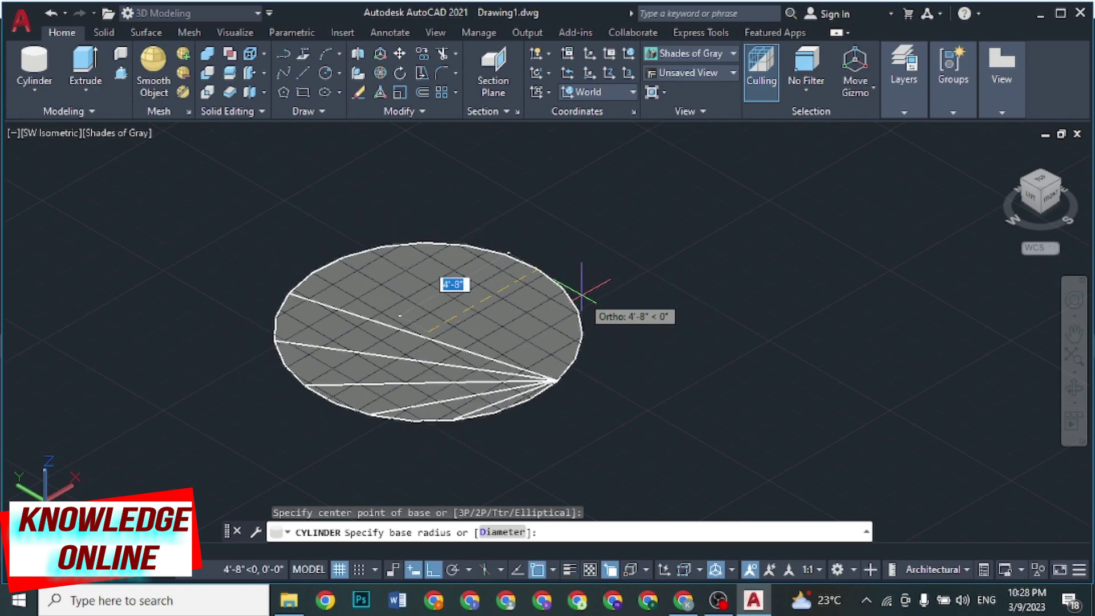
pyautogui.write("3'")
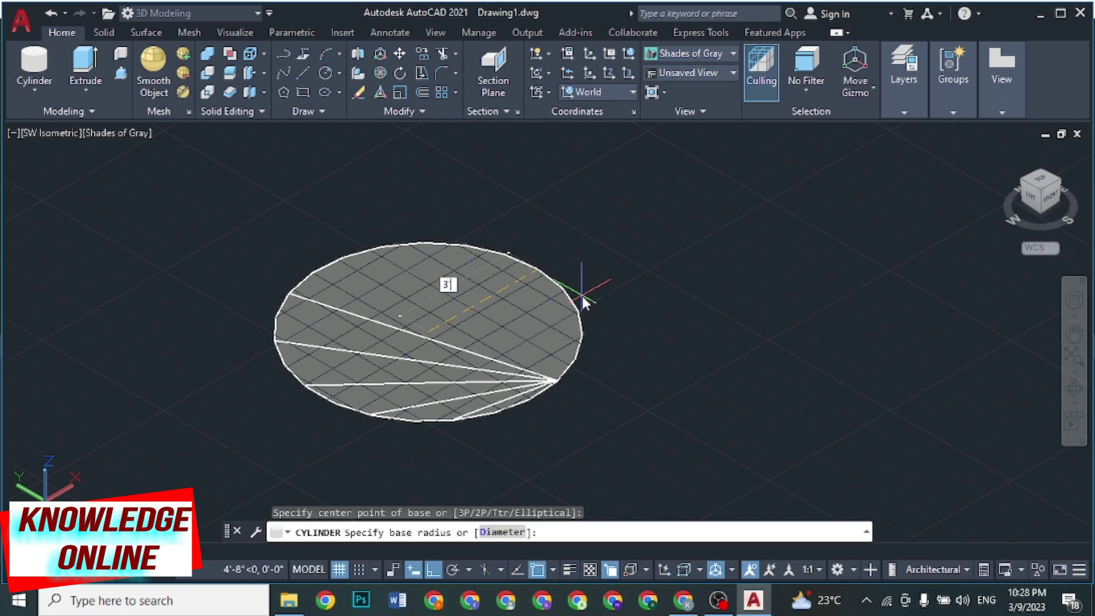
pyautogui.press('Return')
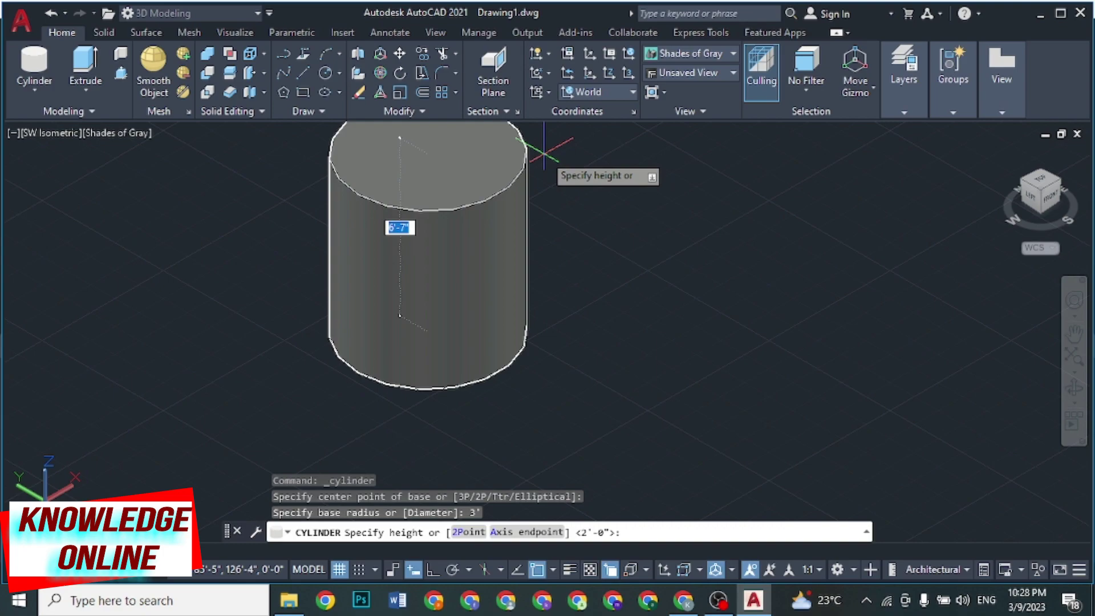
pyautogui.write("6'")
pyautogui.press('Return')
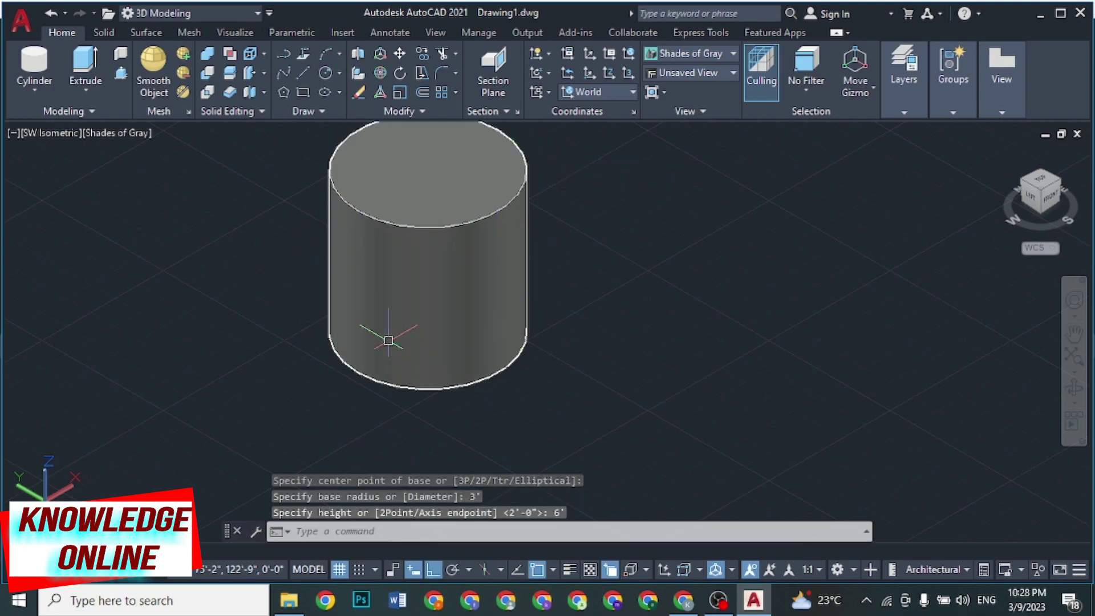
pyautogui.click(399, 221)
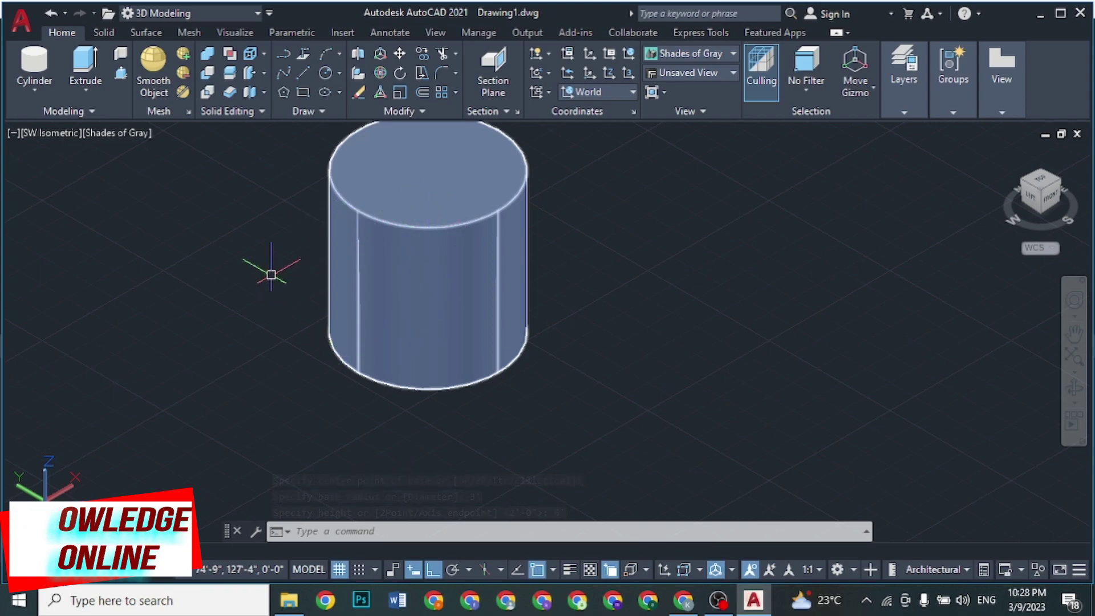
pyautogui.press('Escape')
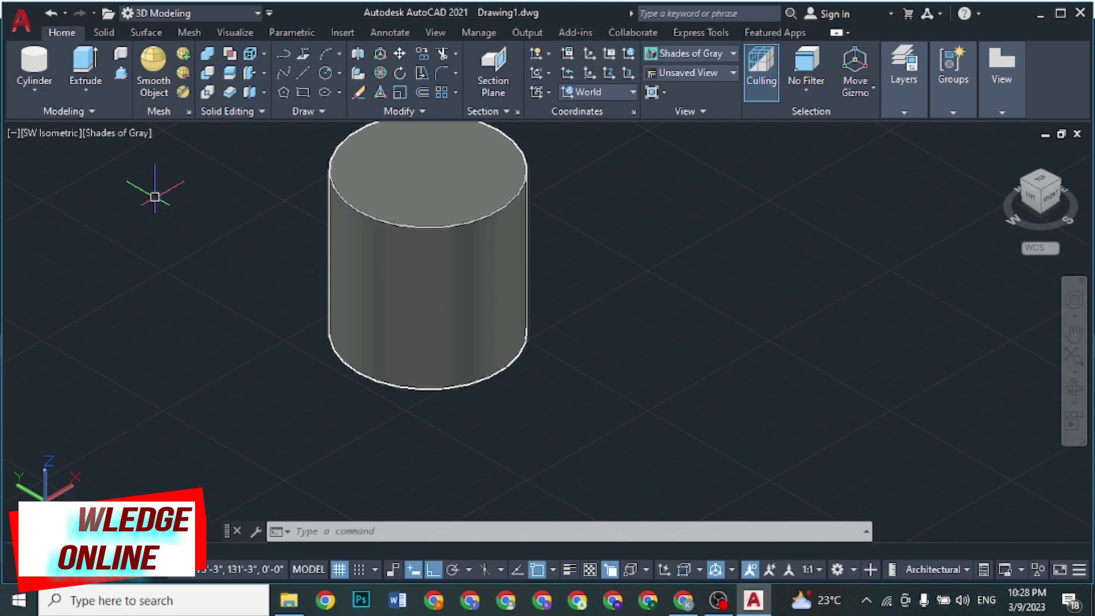
# Draw a 3'-tall cylinder whose base is set by two diameter end points (2P)
pyautogui.click(32, 78)
pyautogui.click(38, 71)
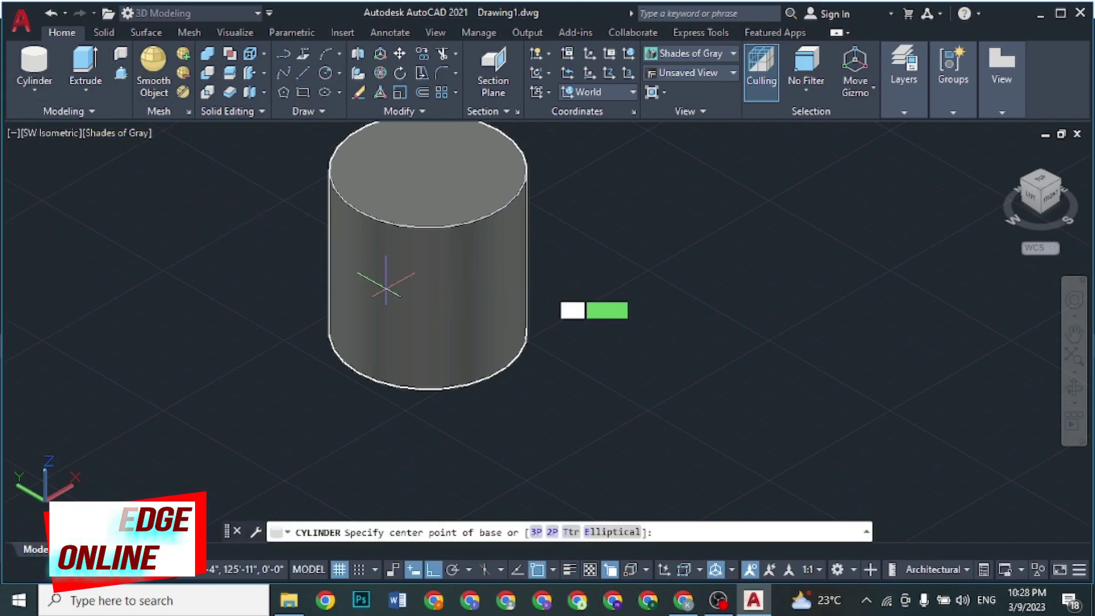
pyautogui.click(552, 531)
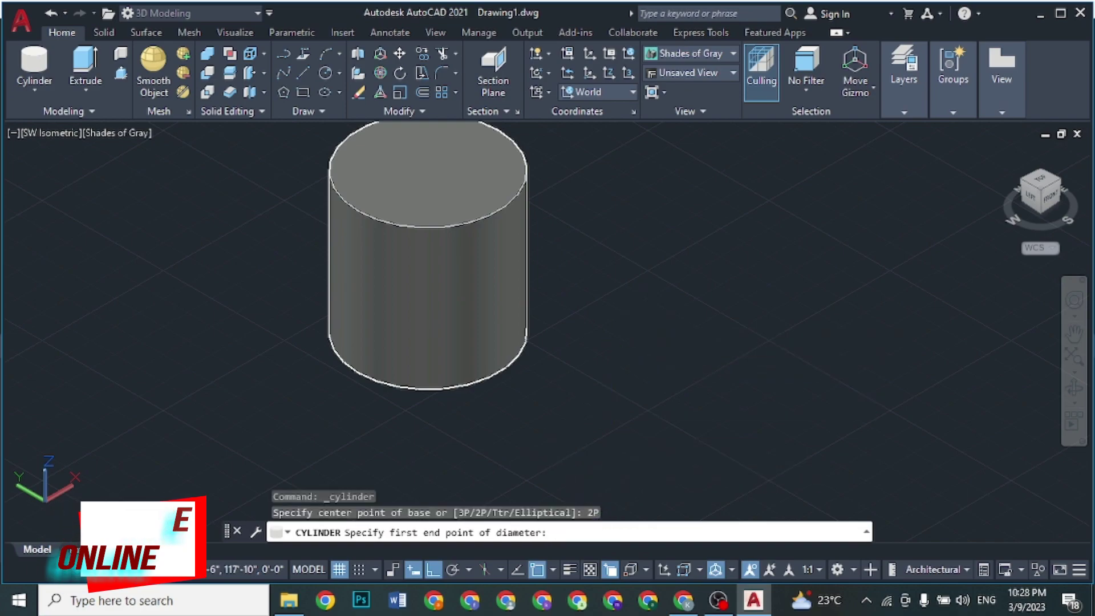
pyautogui.click(623, 306)
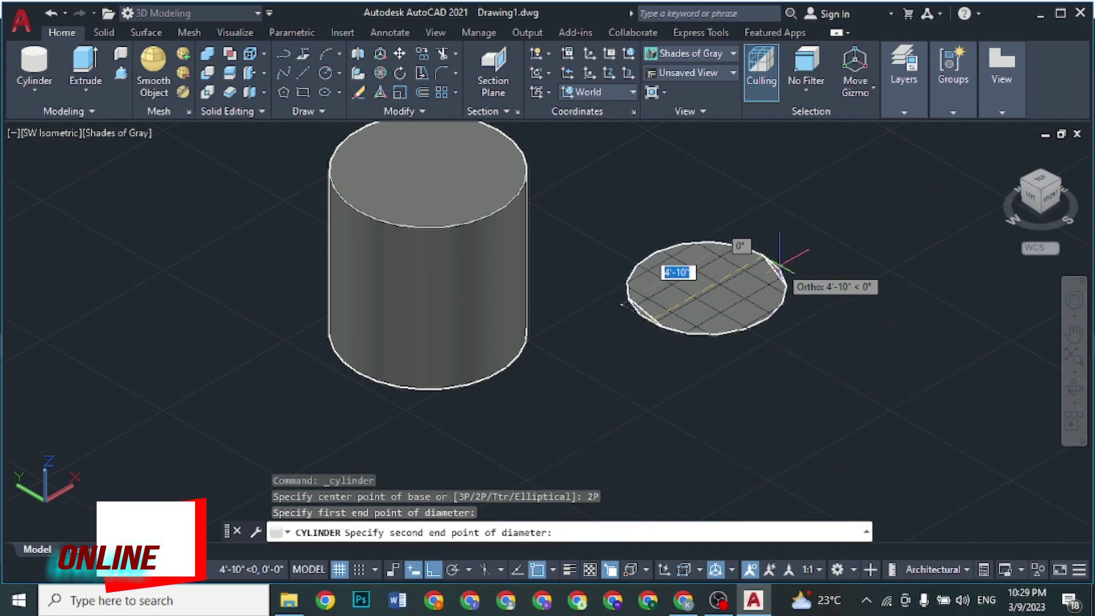
pyautogui.click(789, 273)
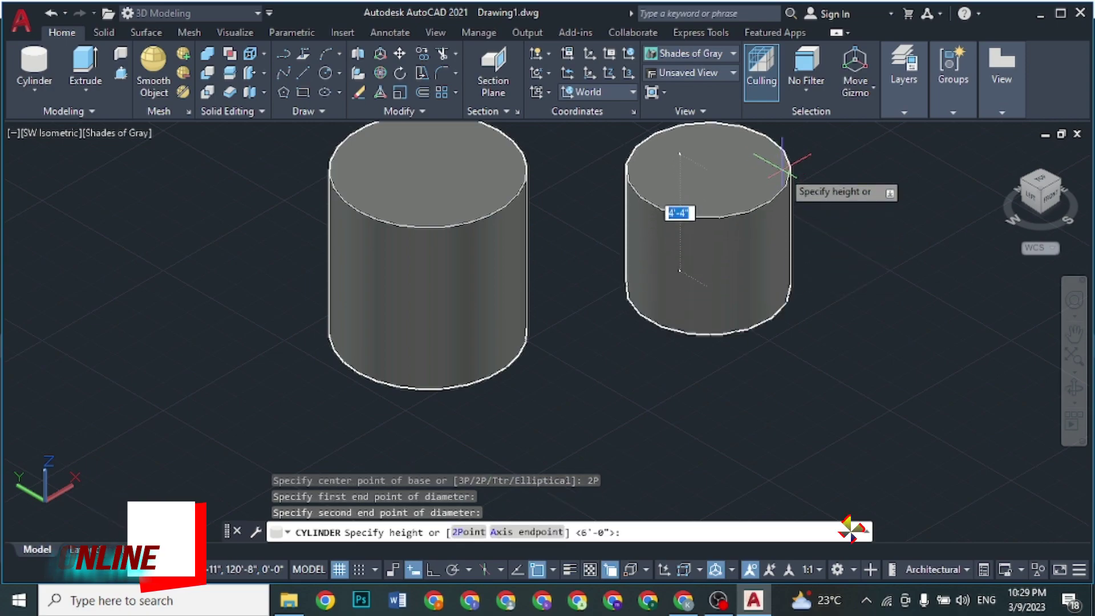
pyautogui.write("'")
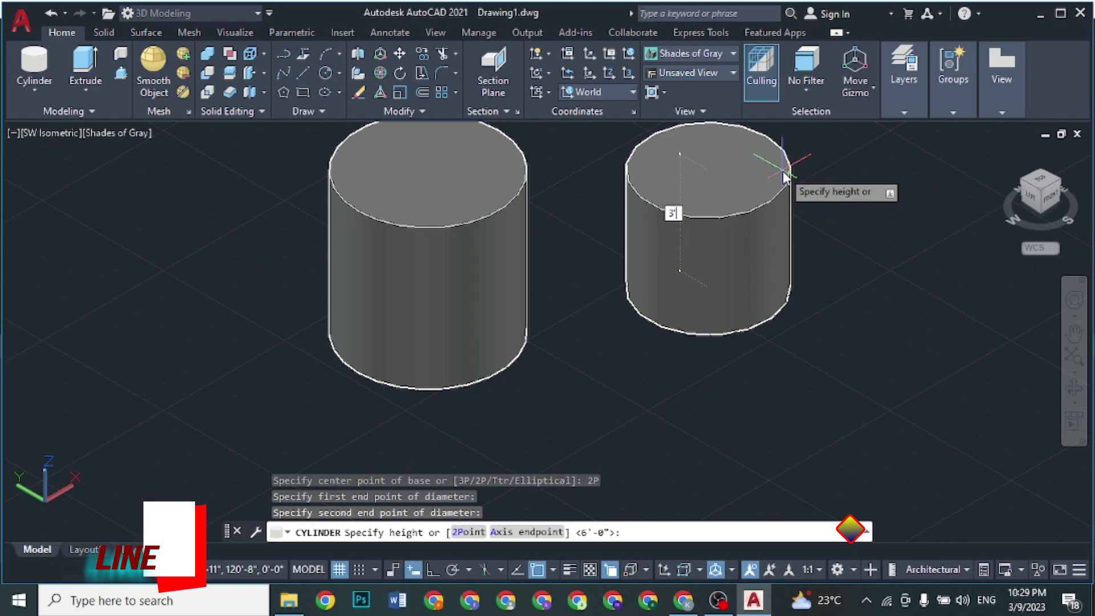
pyautogui.press('Return')
pyautogui.click(735, 212)
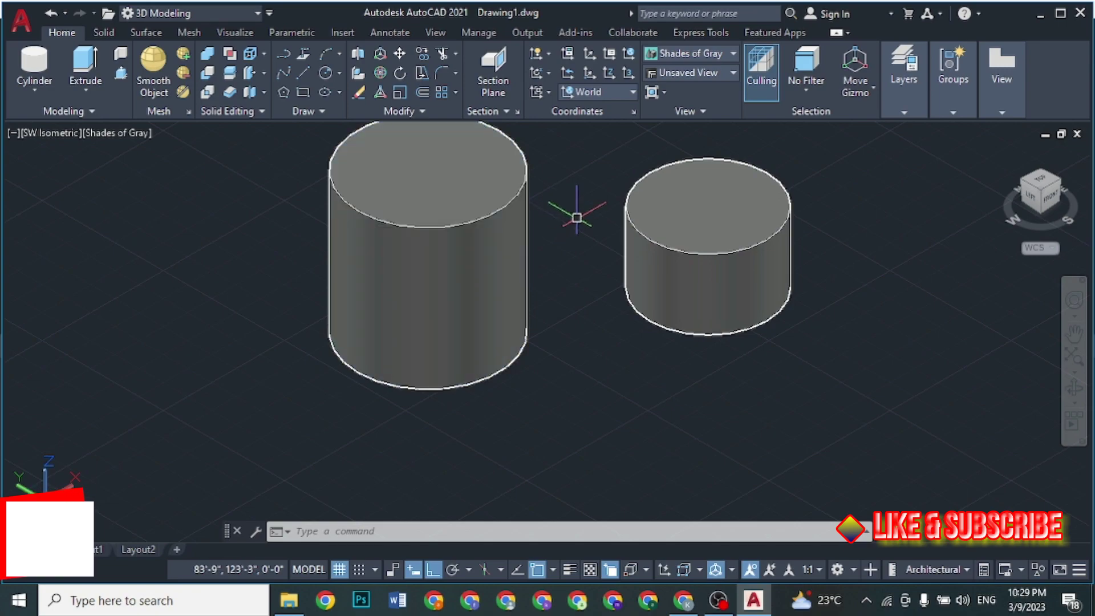
pyautogui.hotkey('ctrl', 'a')
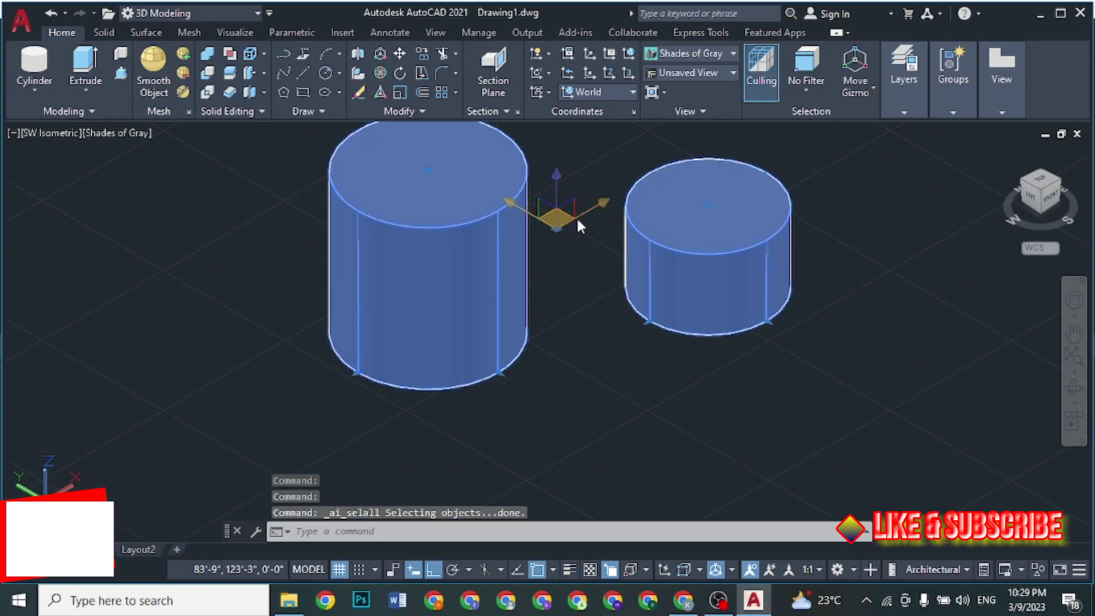
# Erase the cylinders and draw a cone with 5' base diameter and 7' height
pyautogui.press('Delete')
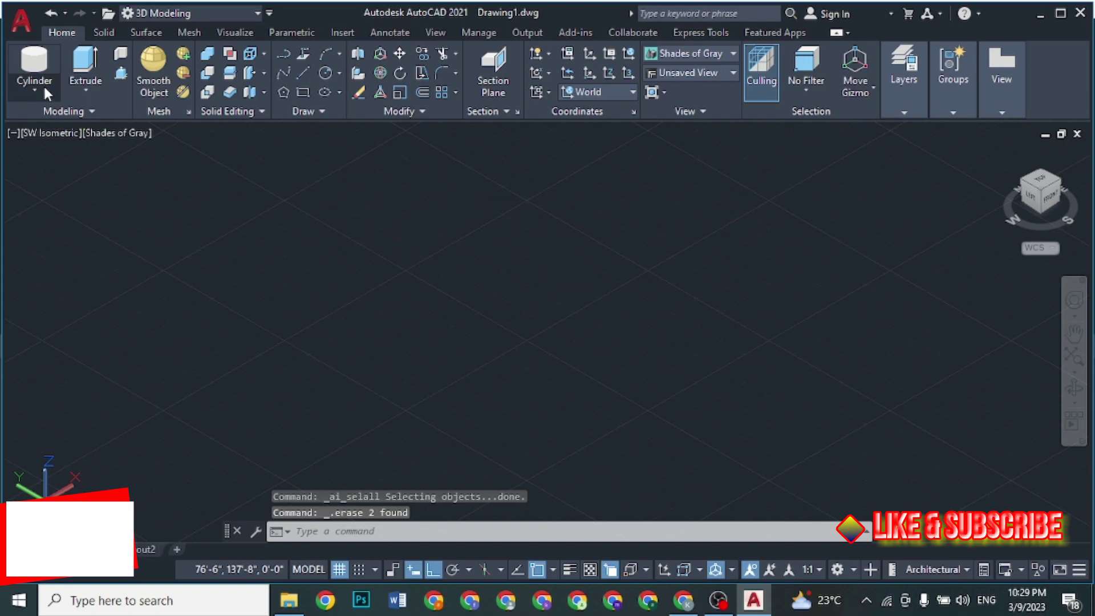
pyautogui.click(44, 85)
pyautogui.click(44, 181)
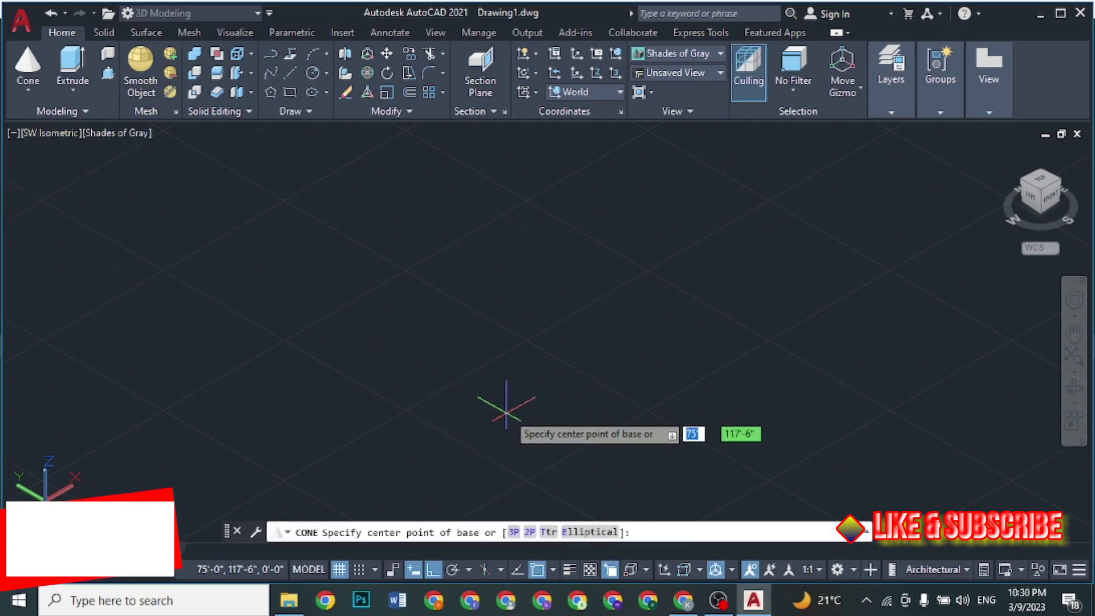
pyautogui.click(426, 386)
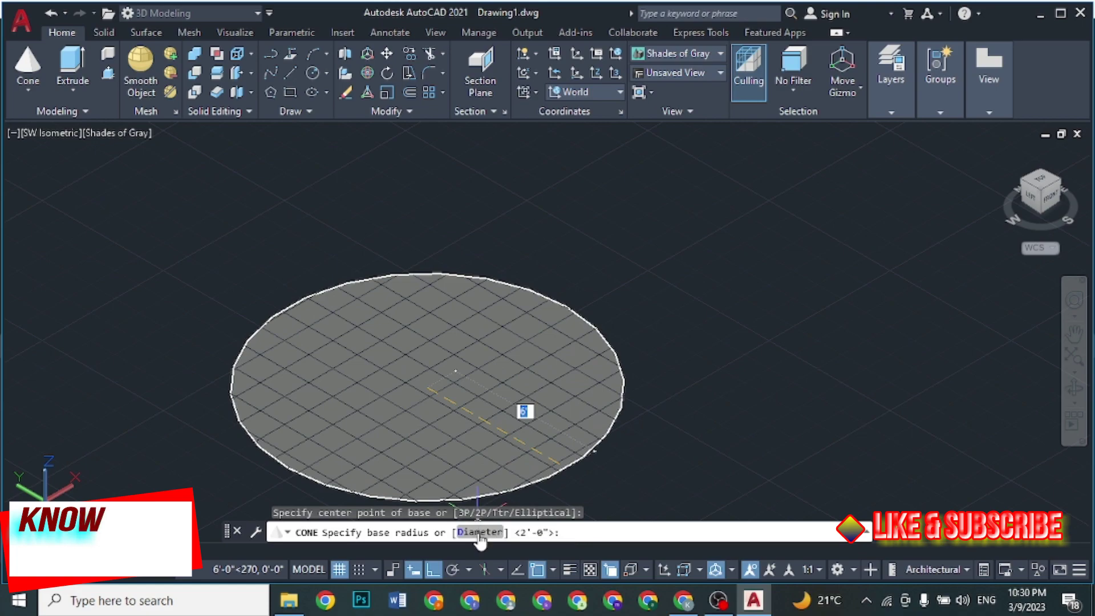
pyautogui.write('D')
pyautogui.press('Return')
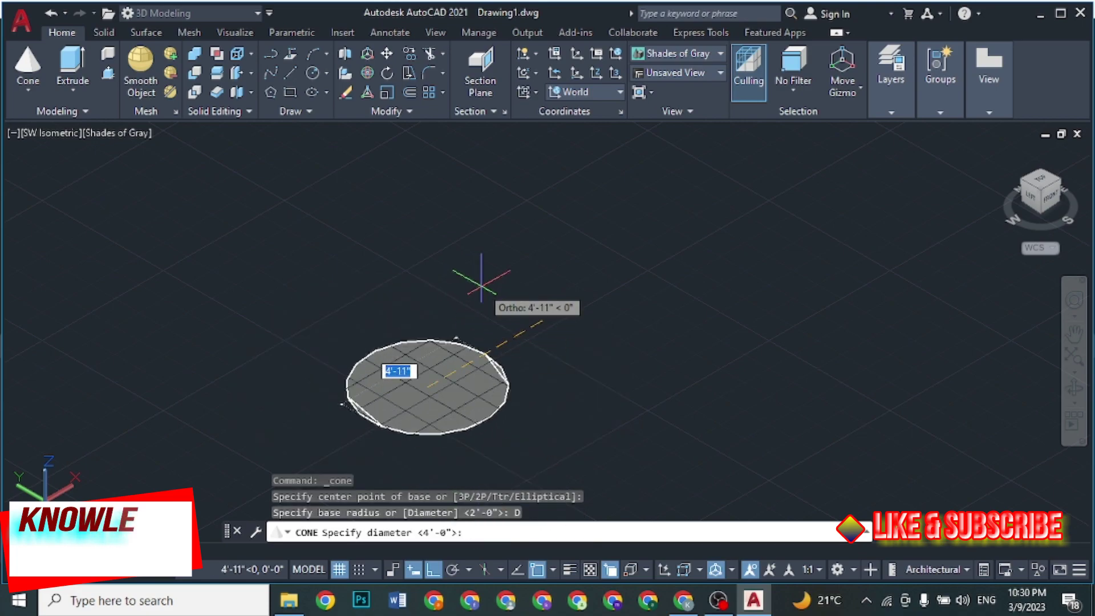
pyautogui.write("5'")
pyautogui.press('Return')
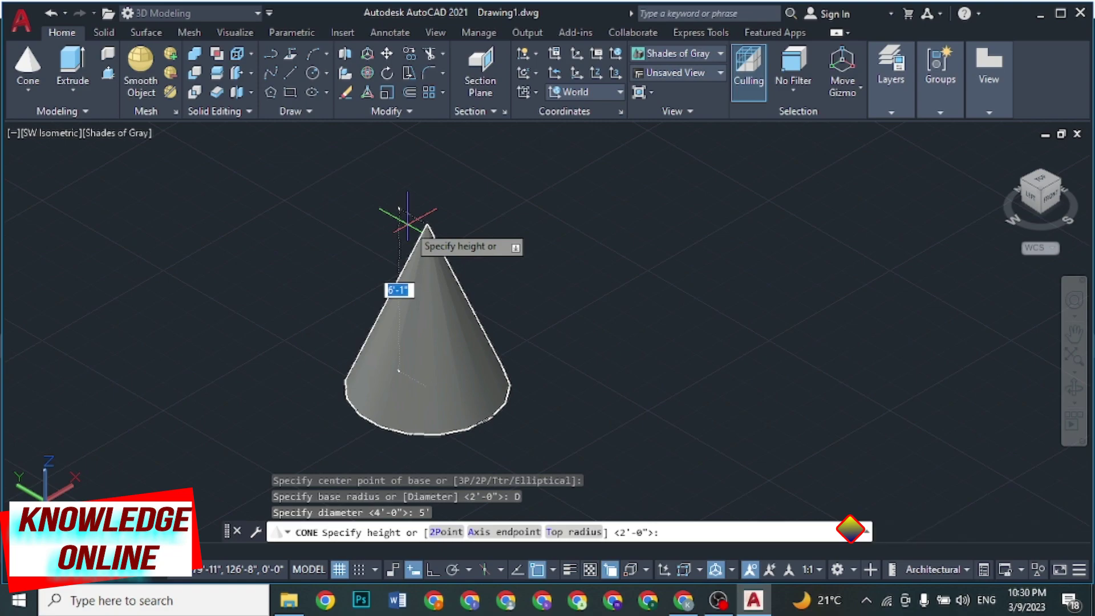
pyautogui.write("7'")
pyautogui.press('Return')
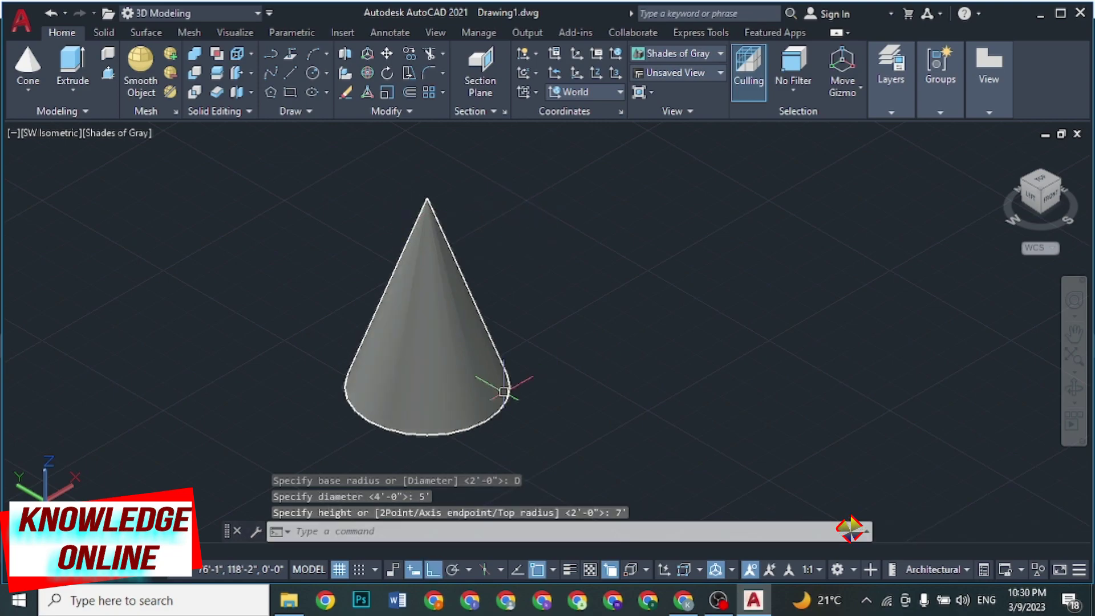
pyautogui.moveTo(572, 330)
pyautogui.keyDown('shift'); pyautogui.mouseDown(button='middle')
pyautogui.moveTo(447, 368)
pyautogui.moveTo(254, 333)
pyautogui.moveTo(268, 364)
pyautogui.moveTo(518, 378)
pyautogui.moveTo(594, 340)
pyautogui.moveTo(489, 374)
pyautogui.moveTo(485, 336)
pyautogui.moveTo(425, 300)
pyautogui.moveTo(402, 314)
pyautogui.moveTo(557, 310)
pyautogui.mouseUp(button='middle'); pyautogui.keyUp('shift')
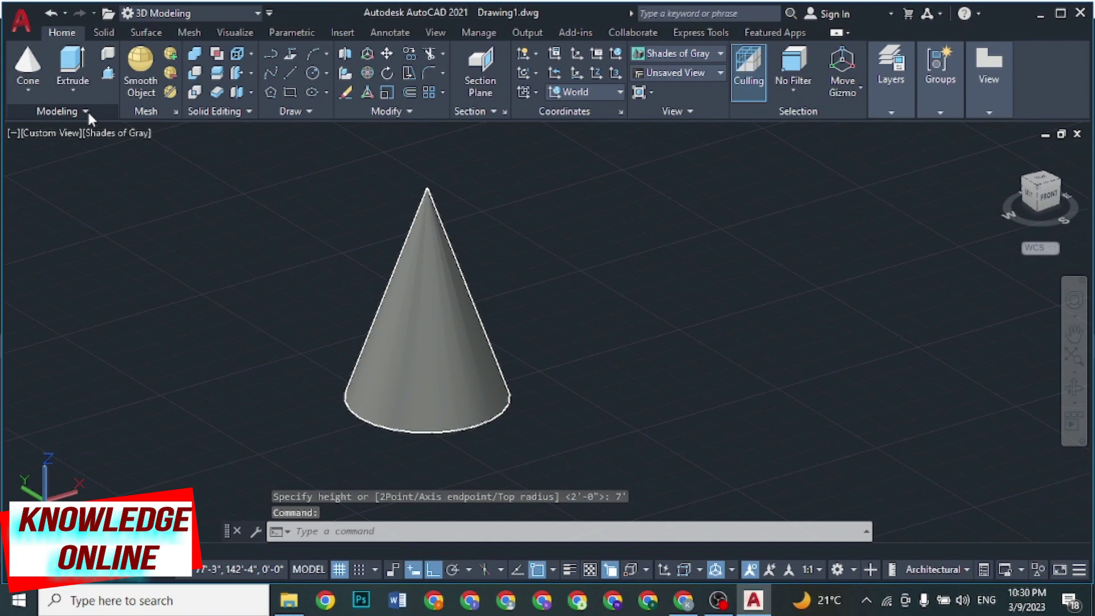
# Draw a sphere of 3' radius to the right of the cone
pyautogui.click(28, 90)
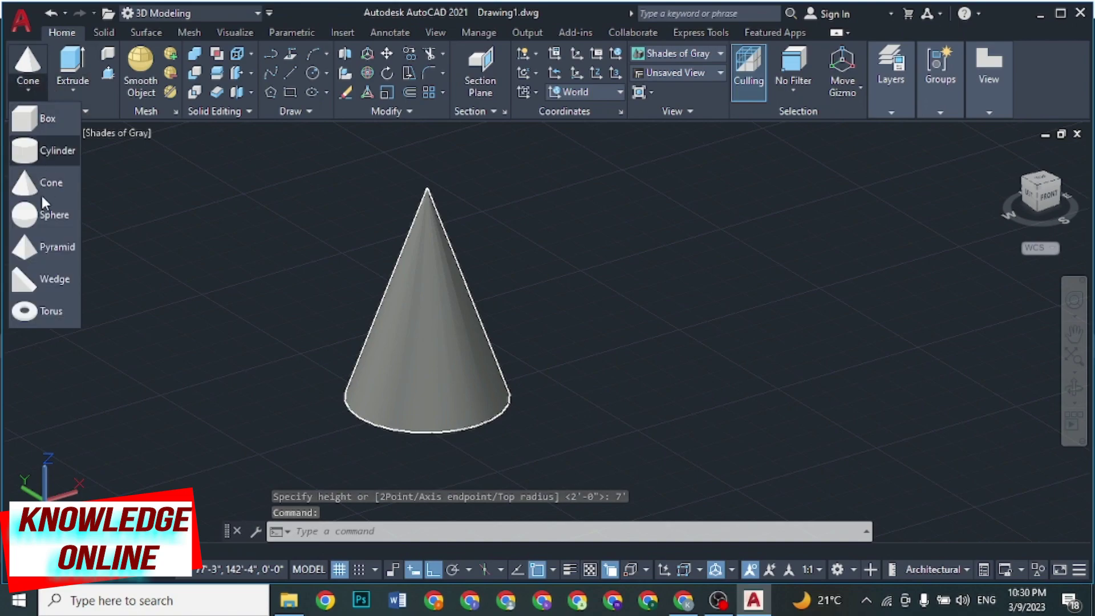
pyautogui.click(49, 214)
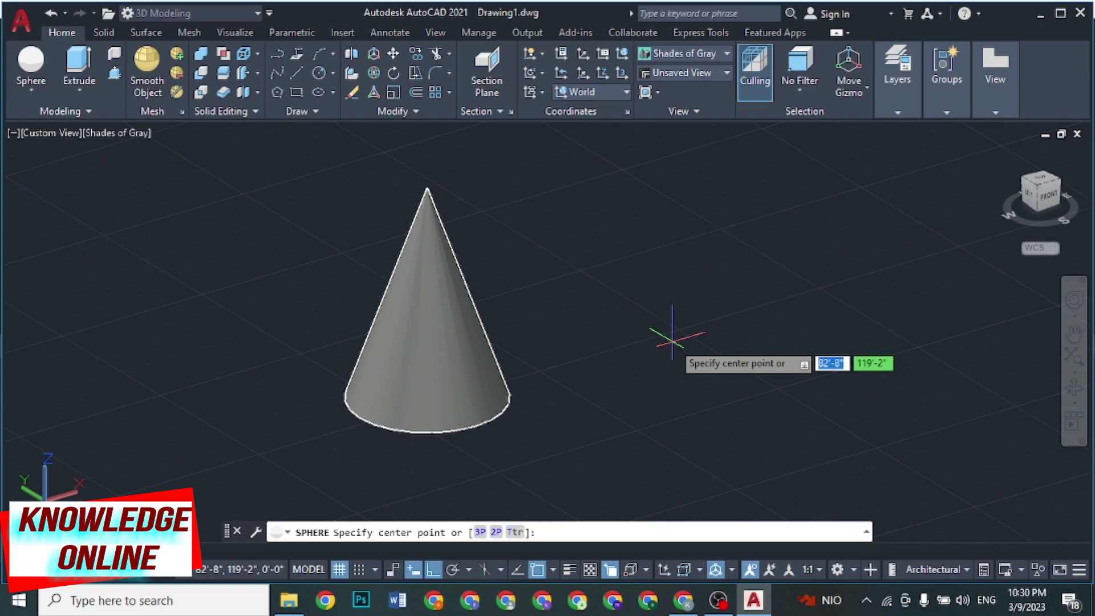
pyautogui.click(709, 313)
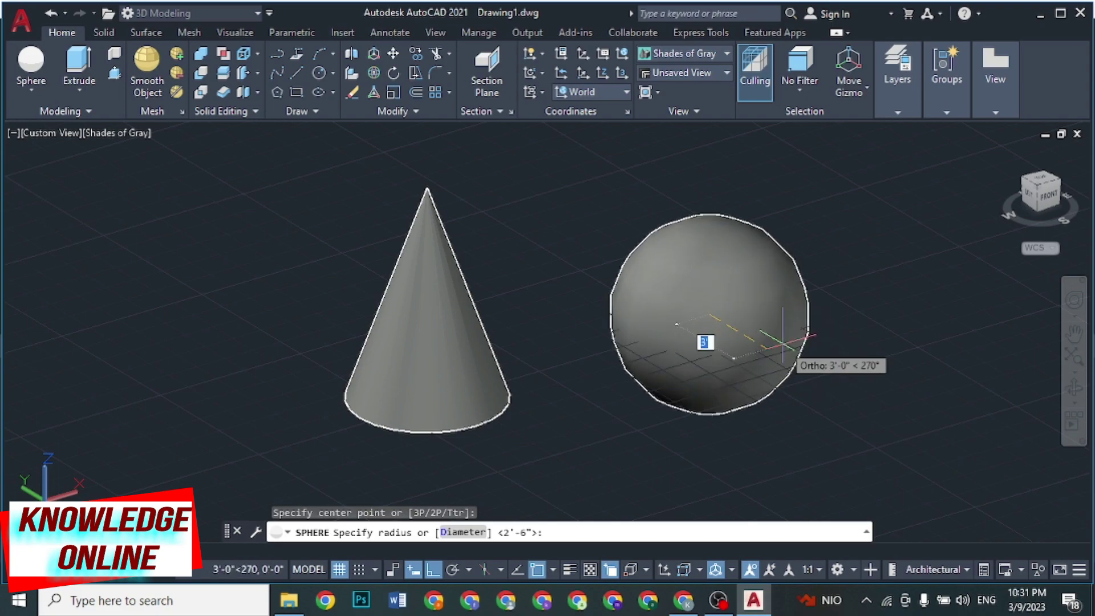
pyautogui.press('Return')
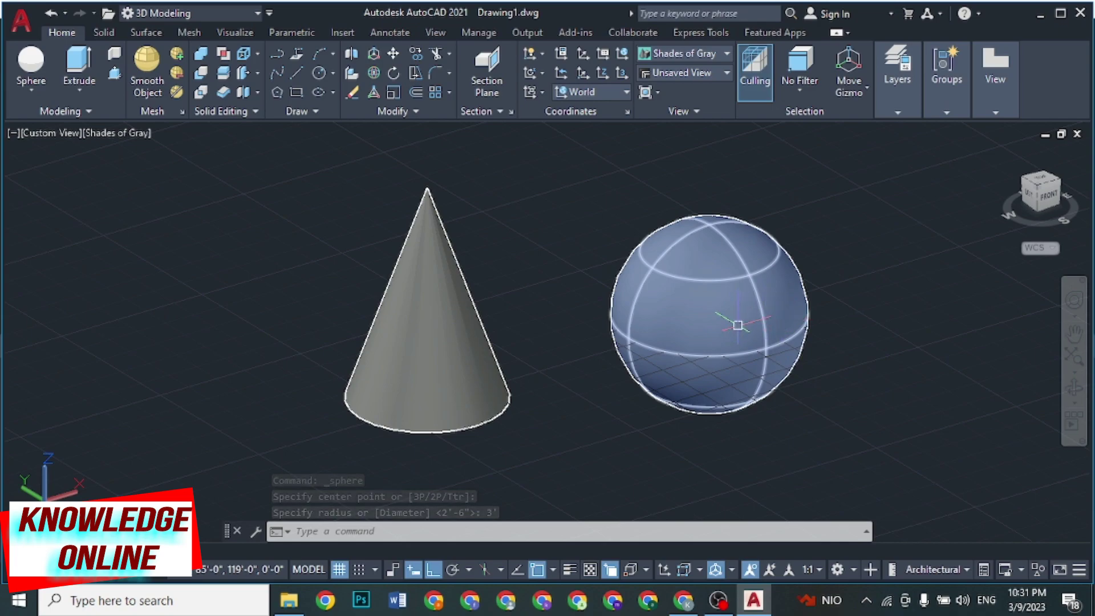
pyautogui.moveTo(899, 325)
pyautogui.keyDown('shift'); pyautogui.mouseDown(button='middle')
pyautogui.moveTo(872, 345)
pyautogui.moveTo(794, 349)
pyautogui.moveTo(691, 256)
pyautogui.moveTo(626, 272)
pyautogui.moveTo(570, 255)
pyautogui.moveTo(559, 232)
pyautogui.moveTo(477, 251)
pyautogui.moveTo(739, 371)
pyautogui.moveTo(877, 268)
pyautogui.moveTo(821, 303)
pyautogui.moveTo(820, 347)
pyautogui.moveTo(868, 380)
pyautogui.mouseUp(button='middle'); pyautogui.keyUp('shift')
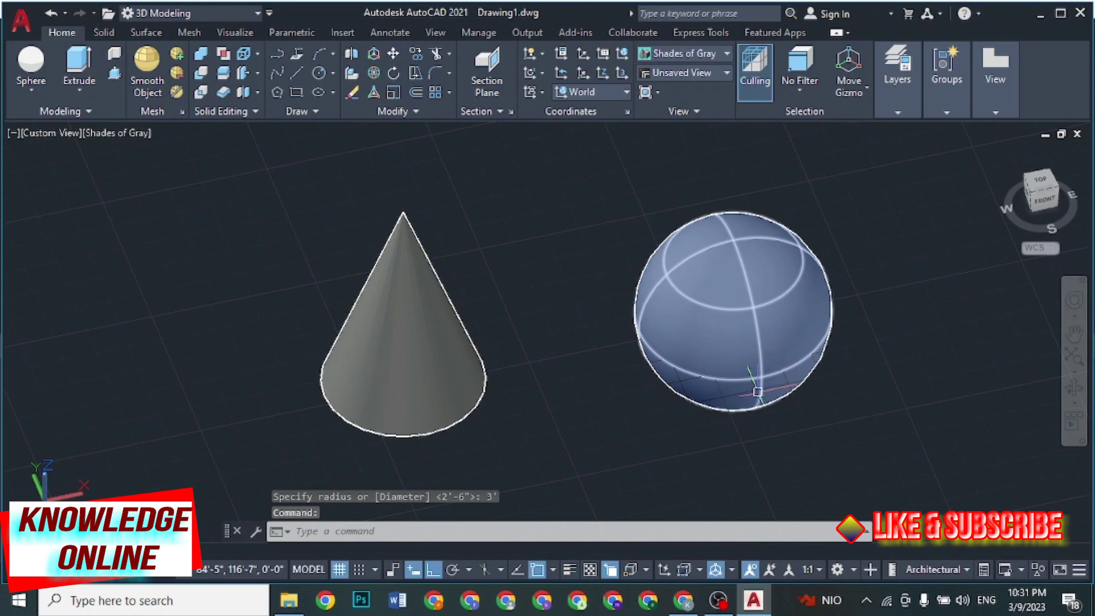
# Move the sphere 3' straight up along the gizmo's Z axis
pyautogui.click(758, 392)
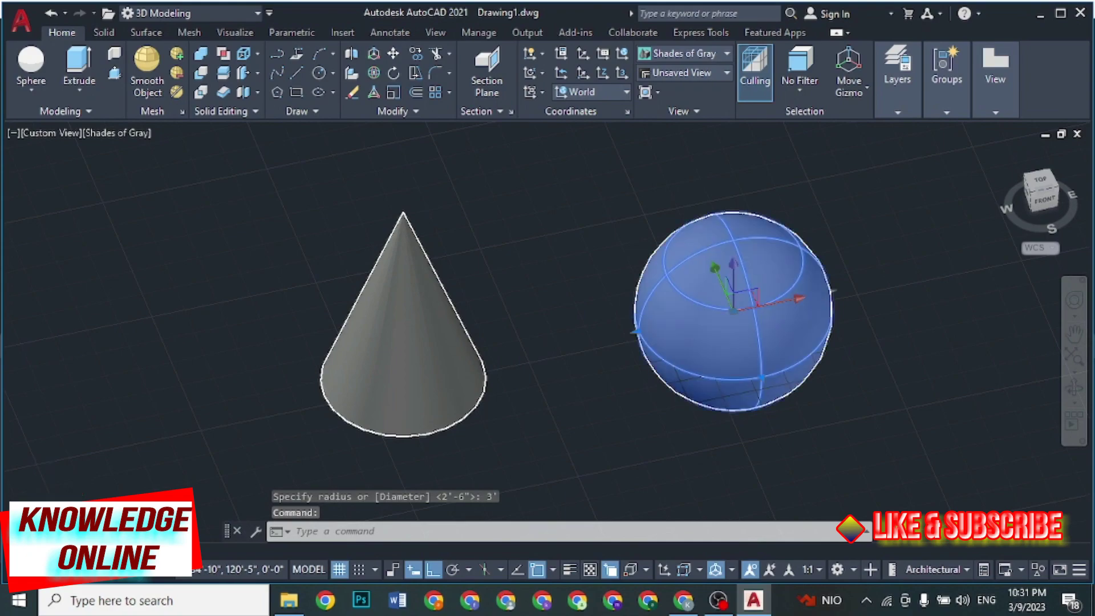
pyautogui.click(733, 262)
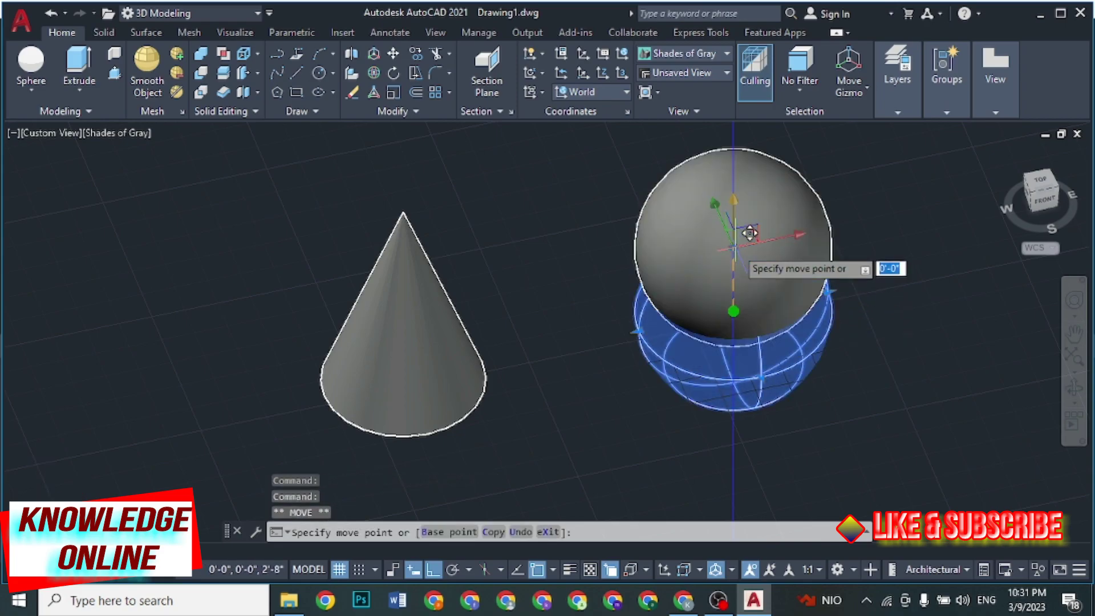
pyautogui.write("3'")
pyautogui.press('Return')
pyautogui.press('Escape')
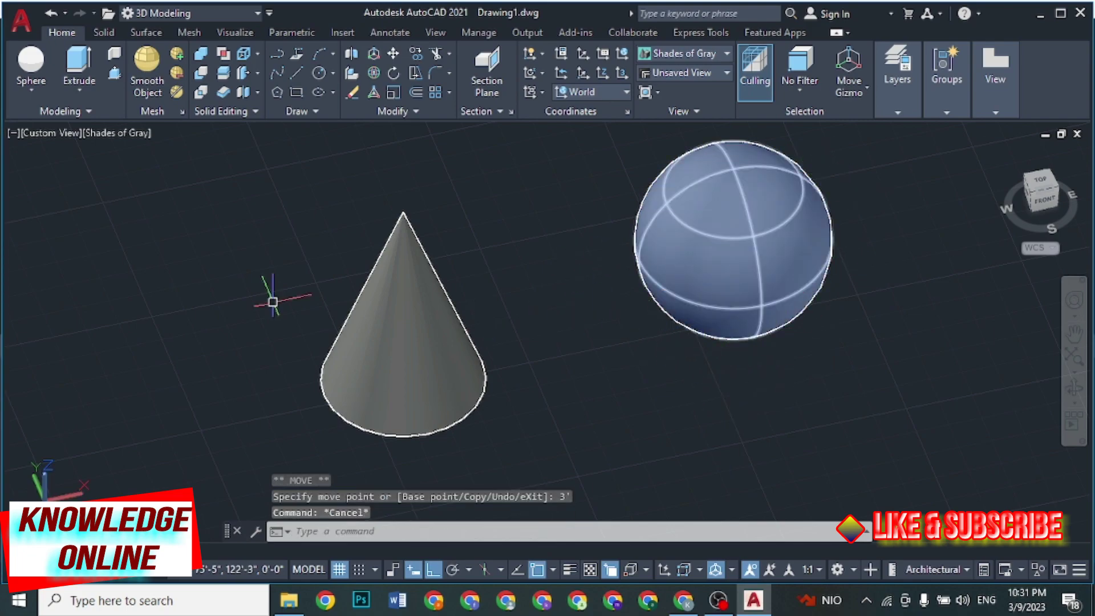
pyautogui.hotkey('ctrl', 'a')
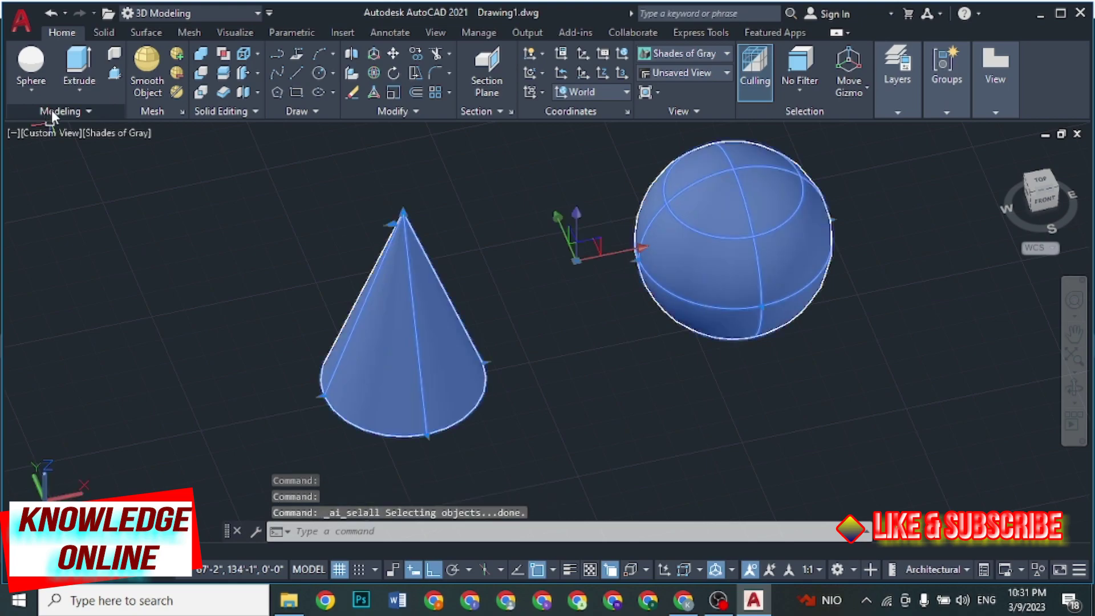
# Erase the cone and sphere and draw a pyramid with 3' base radius and 6' height
pyautogui.press('Delete')
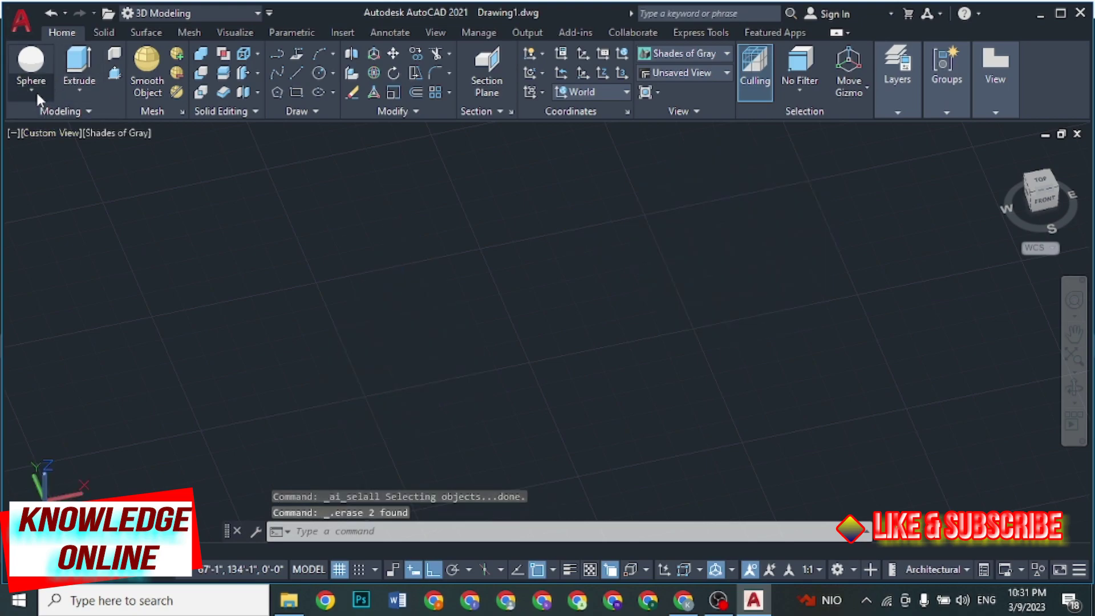
pyautogui.click(37, 96)
pyautogui.click(56, 248)
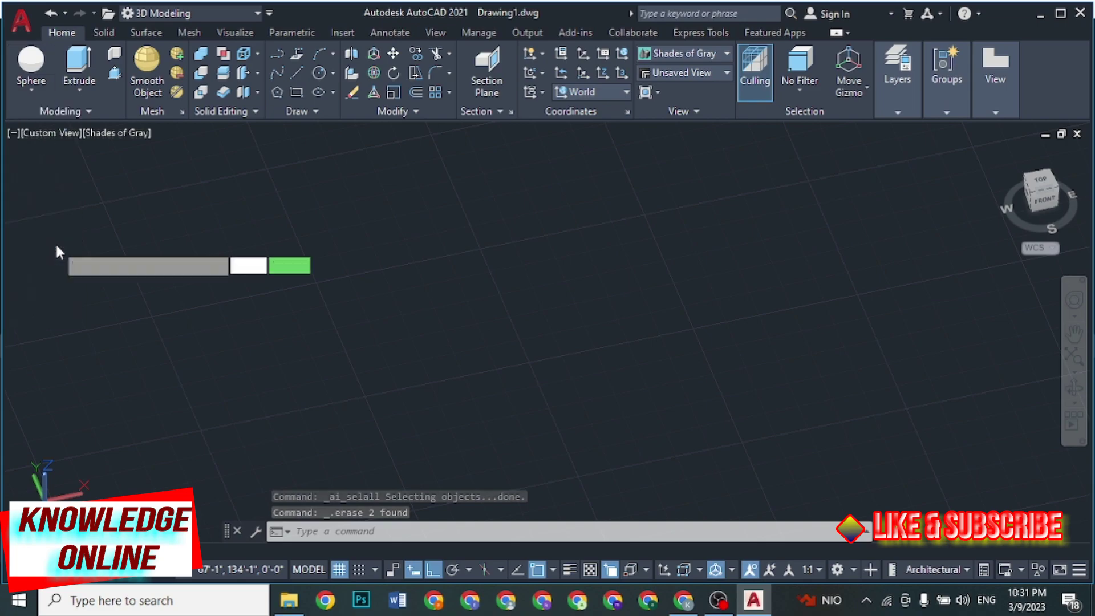
pyautogui.click(352, 342)
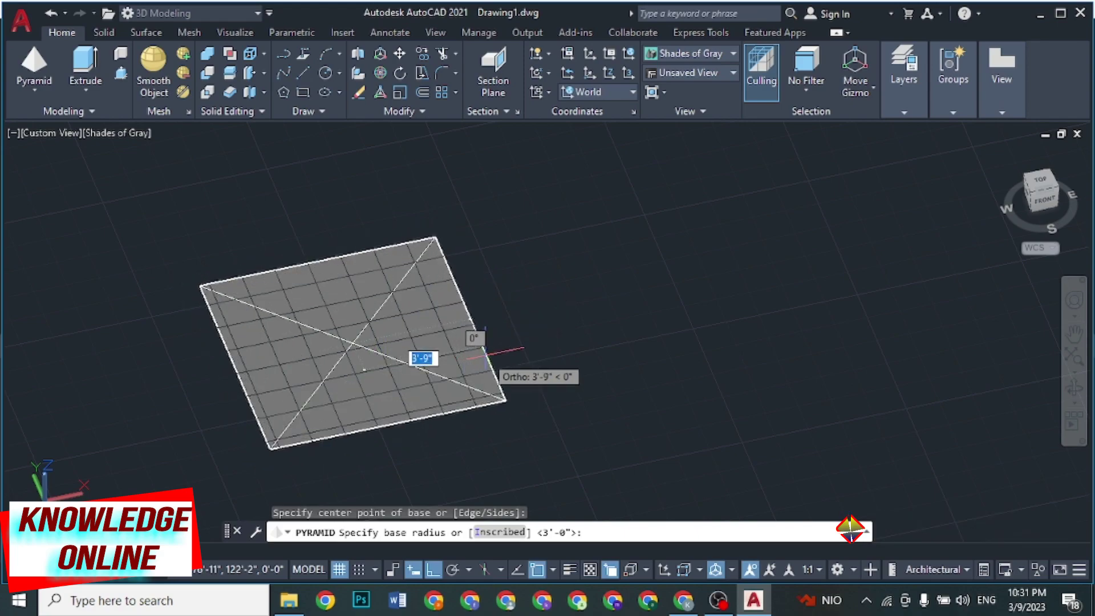
pyautogui.write('3')
pyautogui.press('Return')
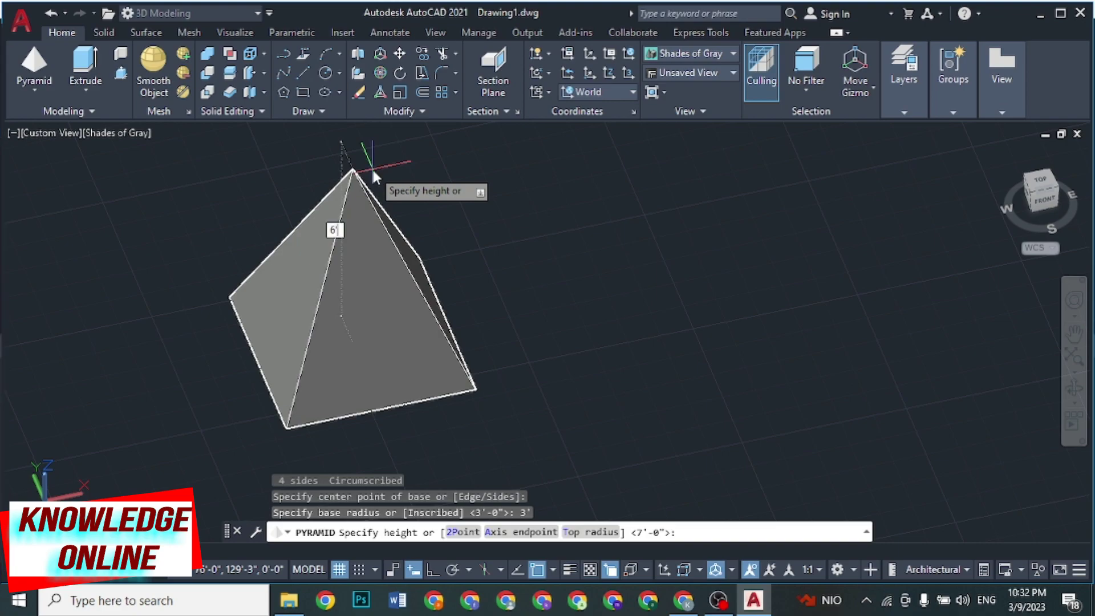
pyautogui.press('Return')
pyautogui.moveTo(479, 314)
pyautogui.keyDown('shift'); pyautogui.mouseDown(button='middle')
pyautogui.moveTo(403, 332)
pyautogui.moveTo(356, 306)
pyautogui.moveTo(208, 291)
pyautogui.moveTo(313, 391)
pyautogui.moveTo(420, 316)
pyautogui.moveTo(440, 274)
pyautogui.moveTo(466, 275)
pyautogui.mouseUp(button='middle'); pyautogui.keyUp('shift')
# Select and erase the pyramid, leaving the drawing empty
pyautogui.hotkey('ctrl', 'a')
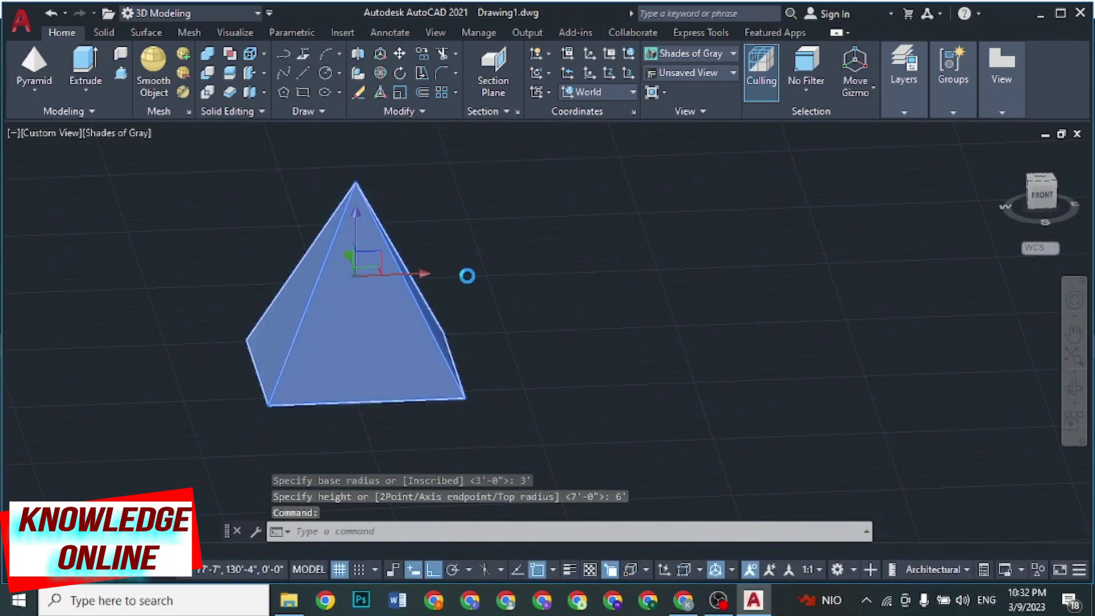
pyautogui.press('Delete')
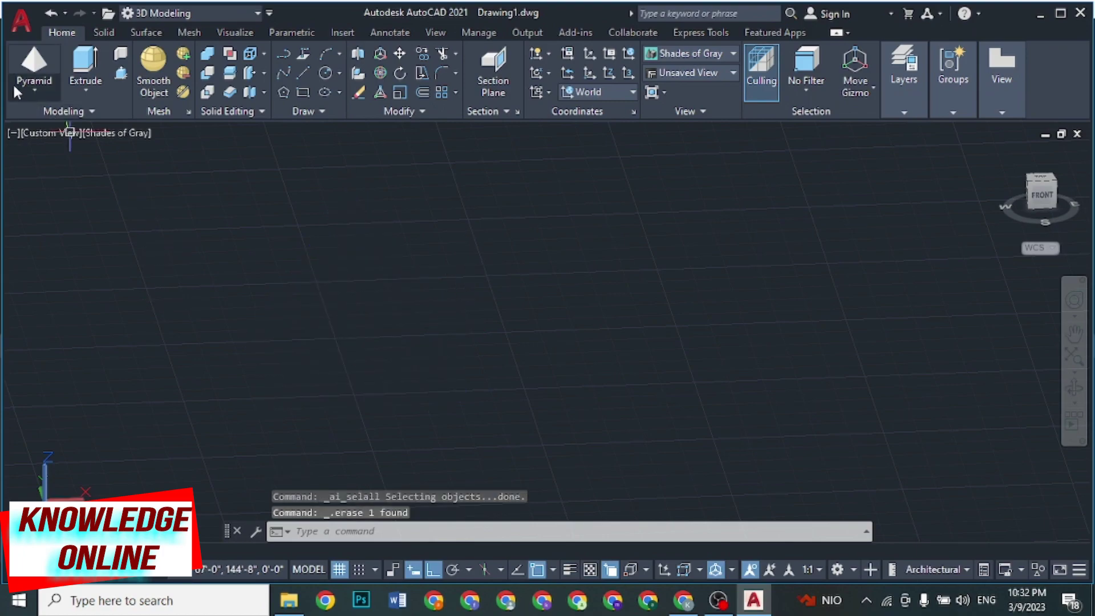
pyautogui.click(26, 87)
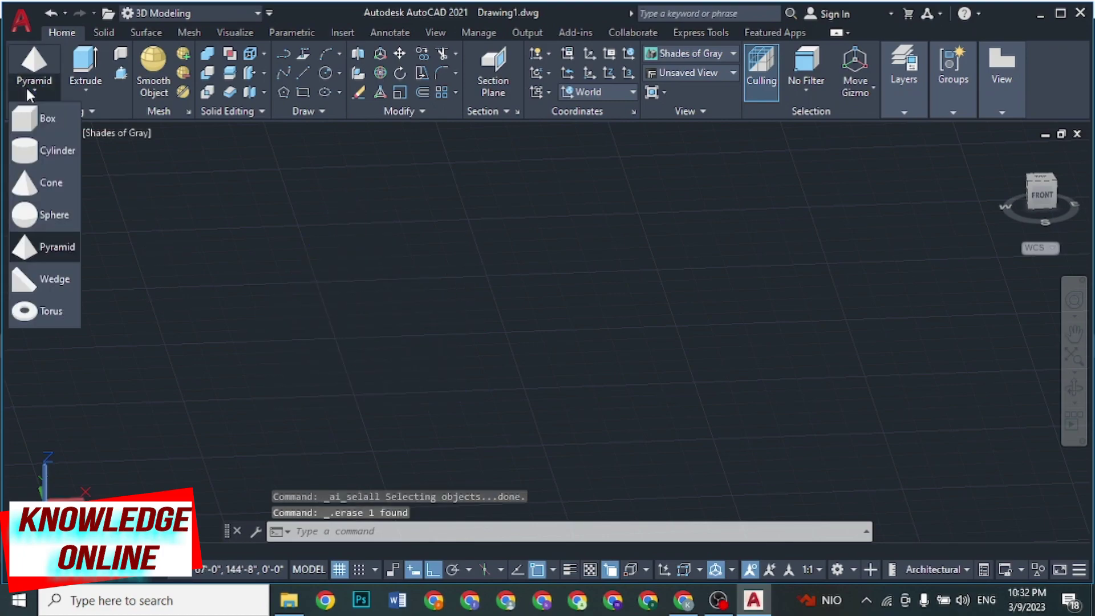
# Draw a 3'-tall wedge on a rectangular base picked by two opposite corners
pyautogui.click(43, 275)
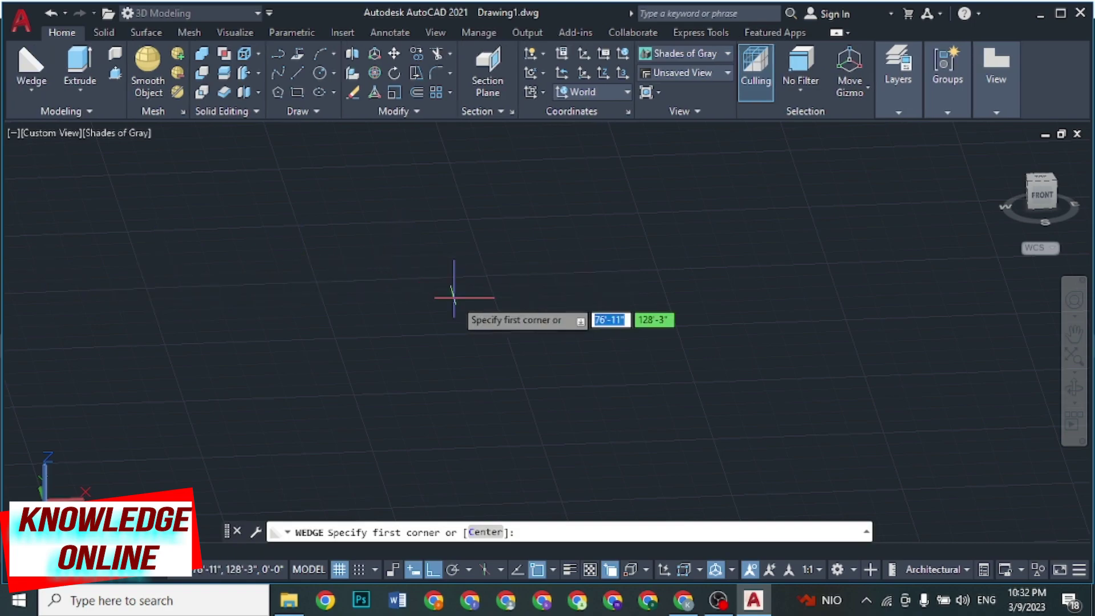
pyautogui.click(376, 303)
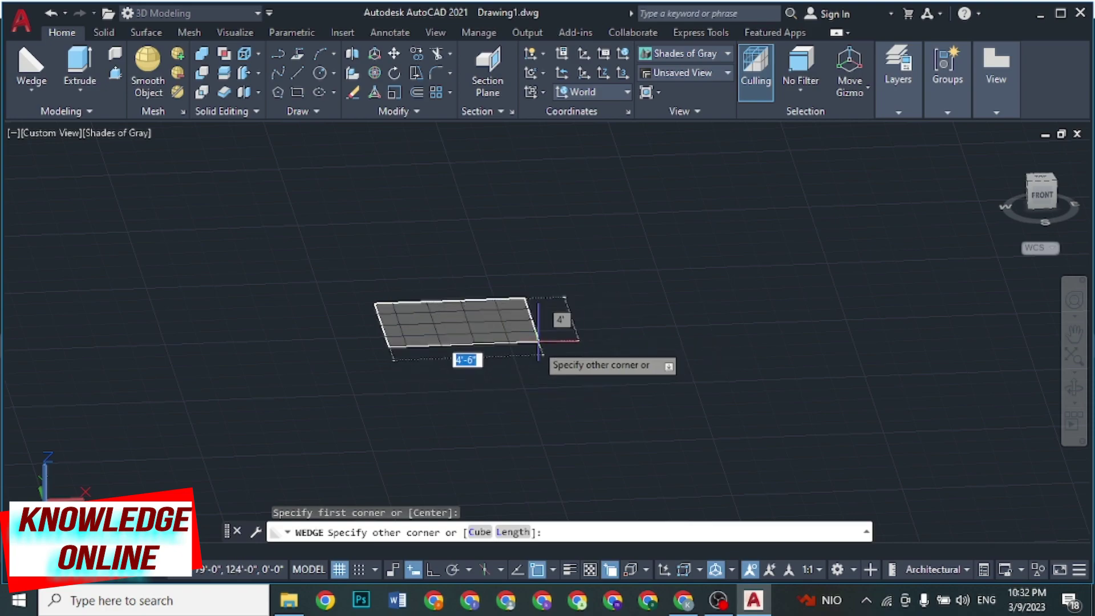
pyautogui.click(504, 333)
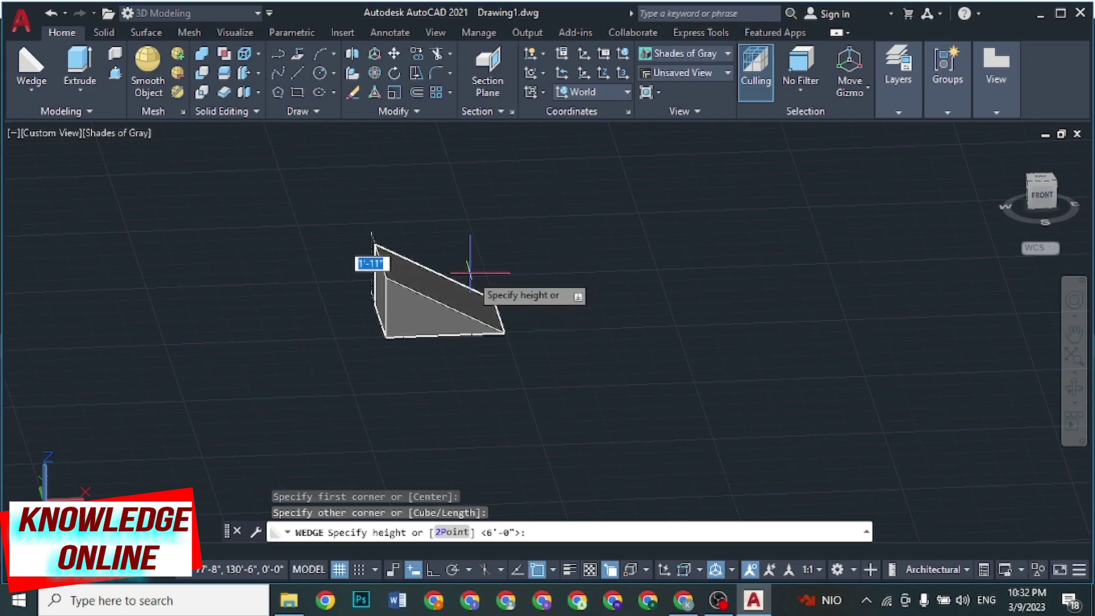
pyautogui.press('Return')
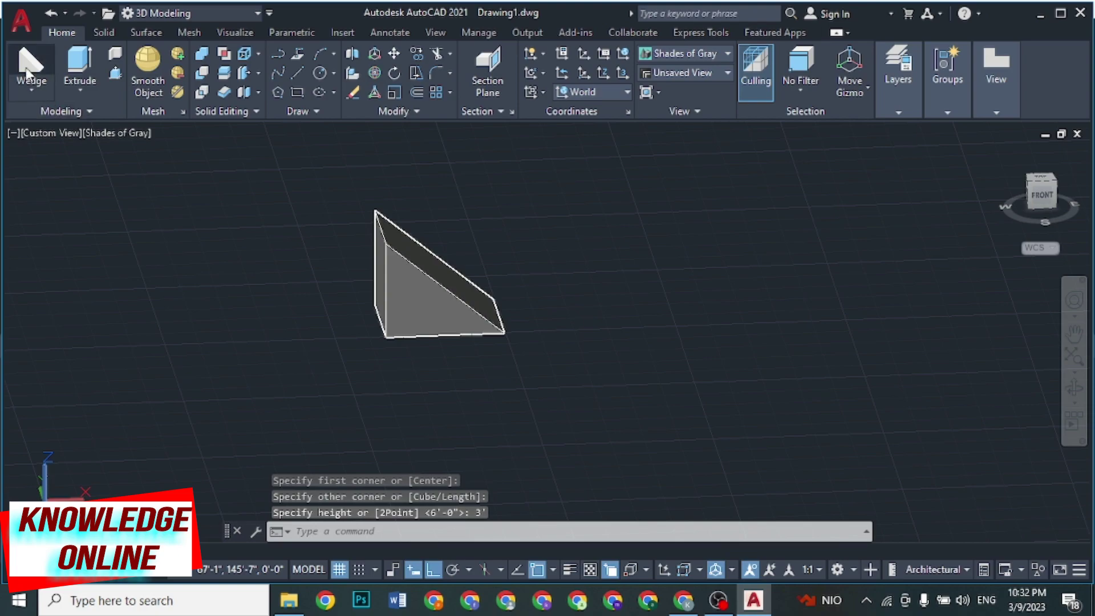
pyautogui.click(27, 64)
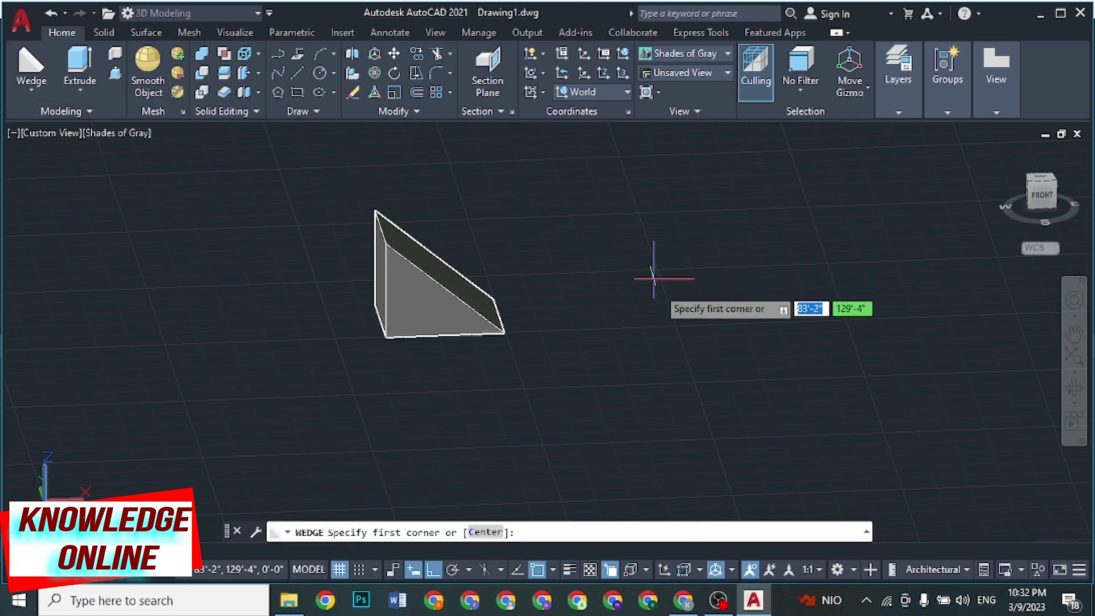
# Add a wedge 4' long, 2' wide and 3' tall beside the first, then select both wedges
pyautogui.click(592, 345)
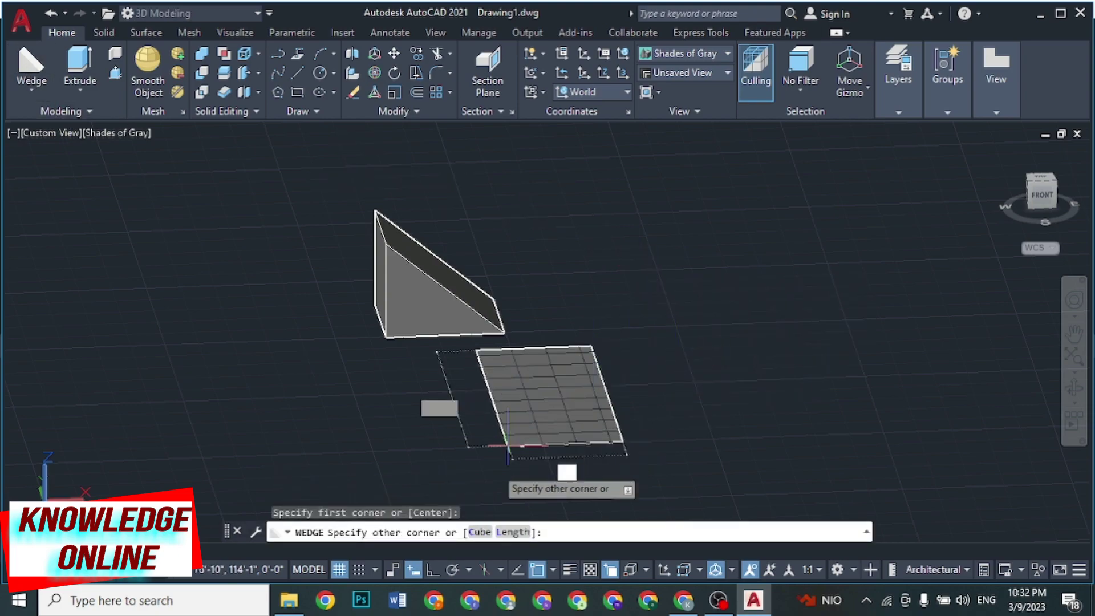
pyautogui.click(513, 532)
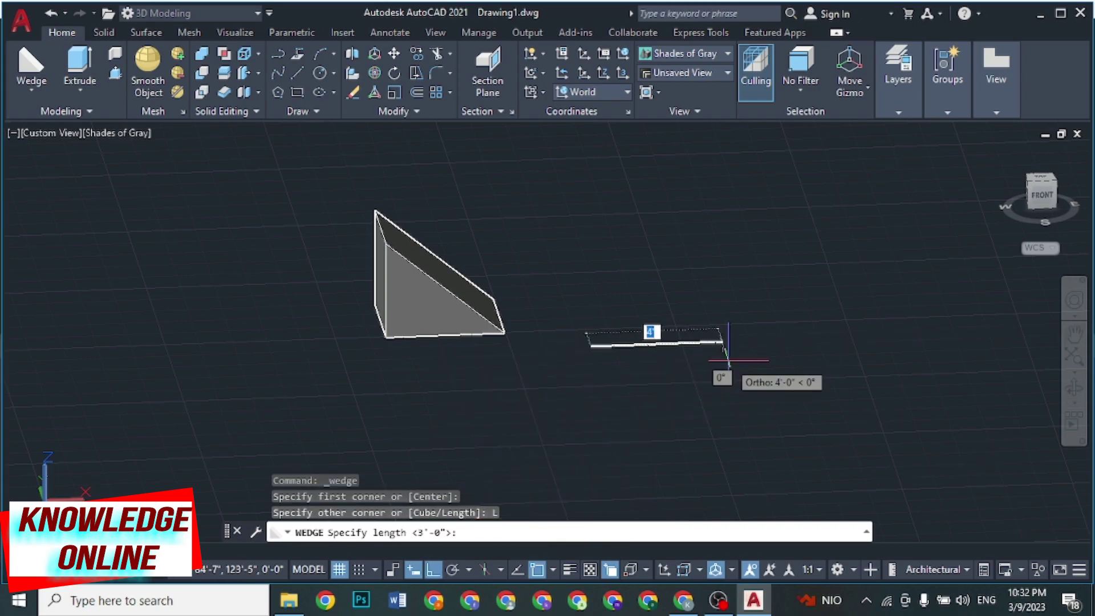
pyautogui.press('Return')
pyautogui.write('2')
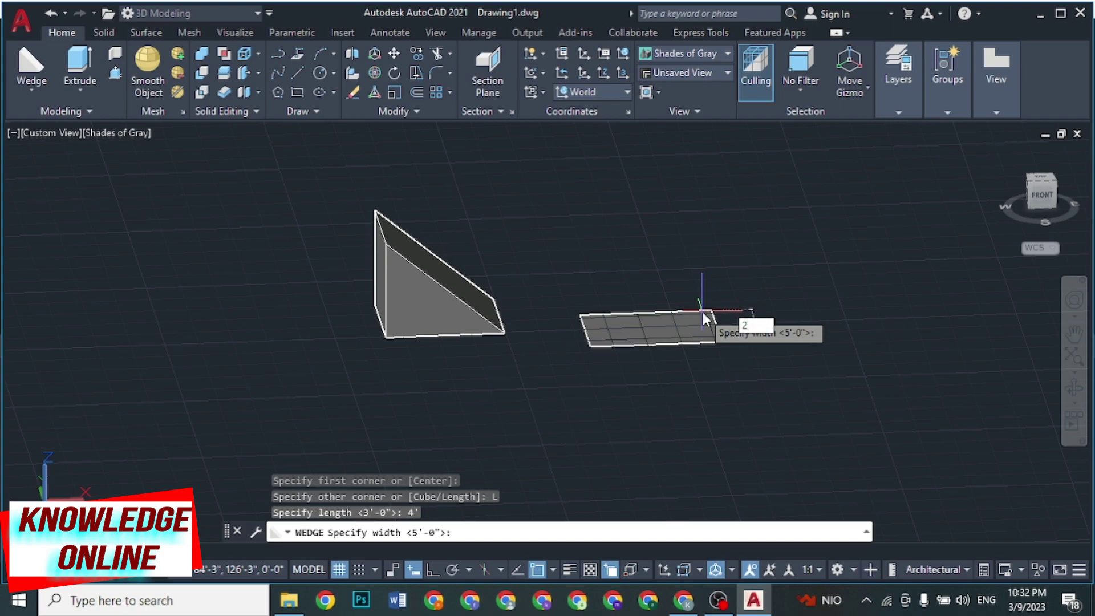
pyautogui.write("'")
pyautogui.press('Return')
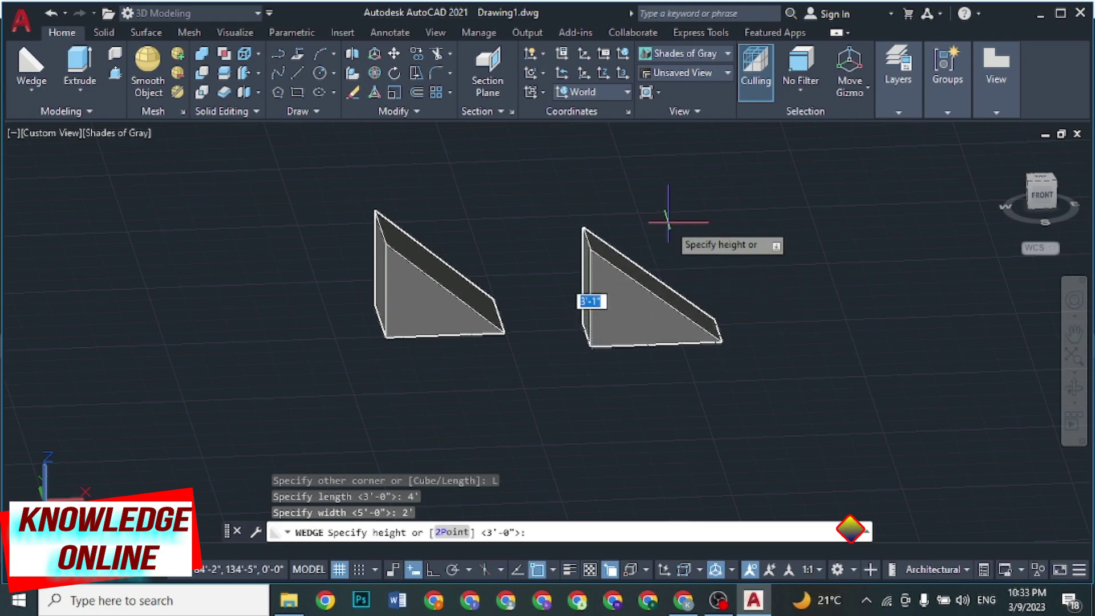
pyautogui.write('3')
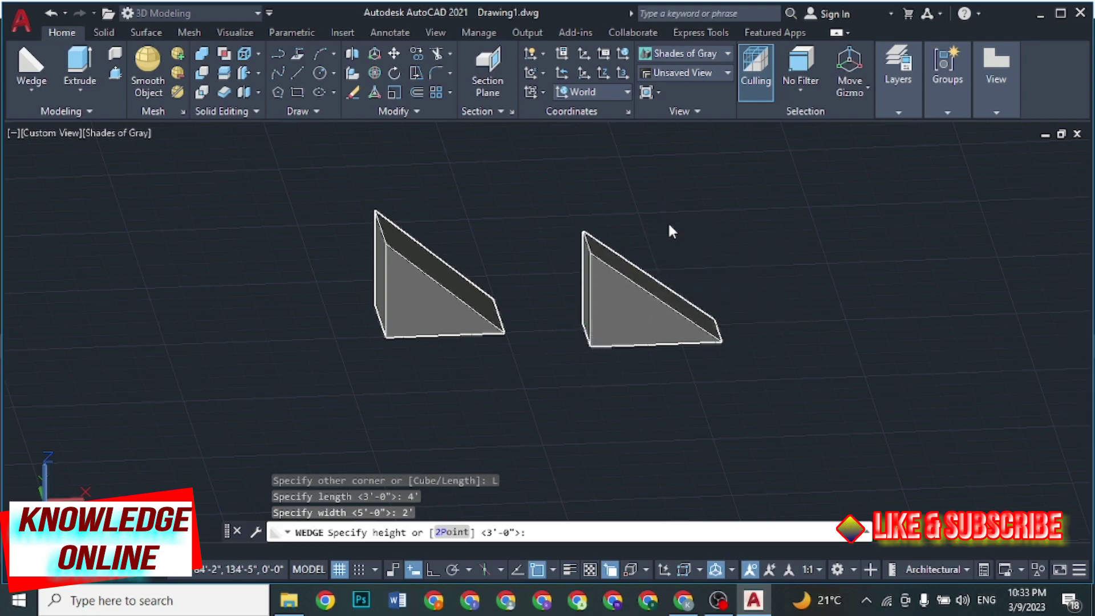
pyautogui.press('Return')
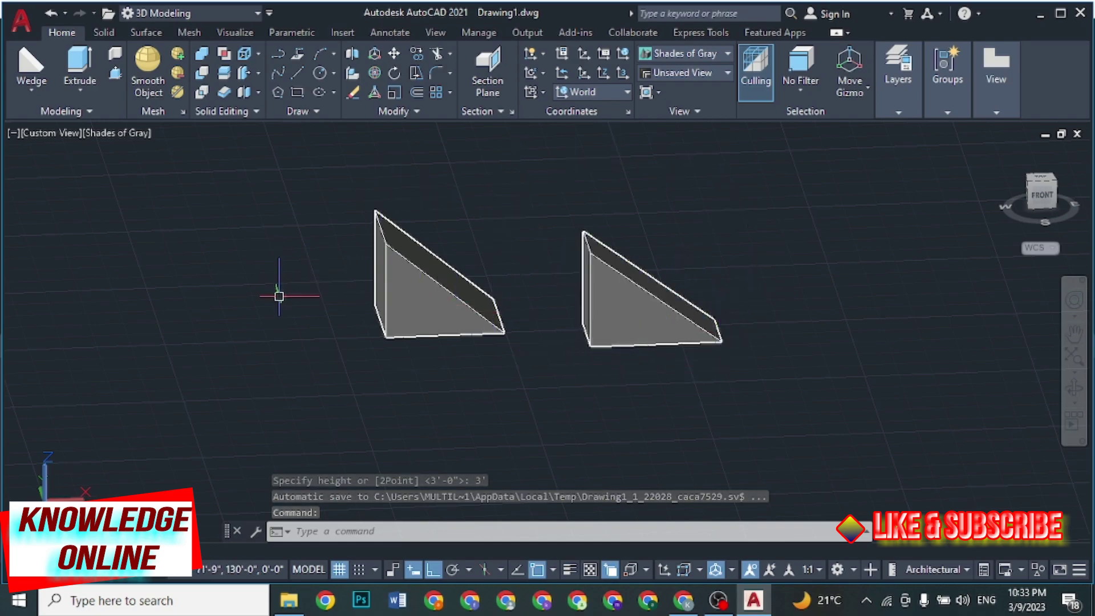
pyautogui.click(793, 183)
pyautogui.click(302, 392)
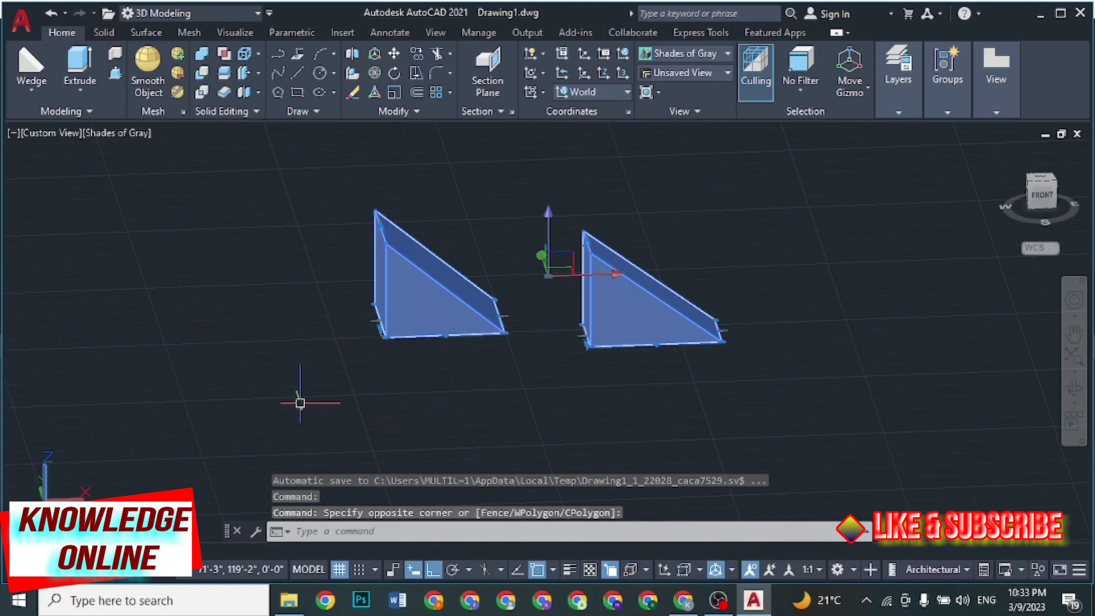
# Erase both wedges and create a torus with 5' radius and 6 tube radius, viewed from above
pyautogui.press('Delete')
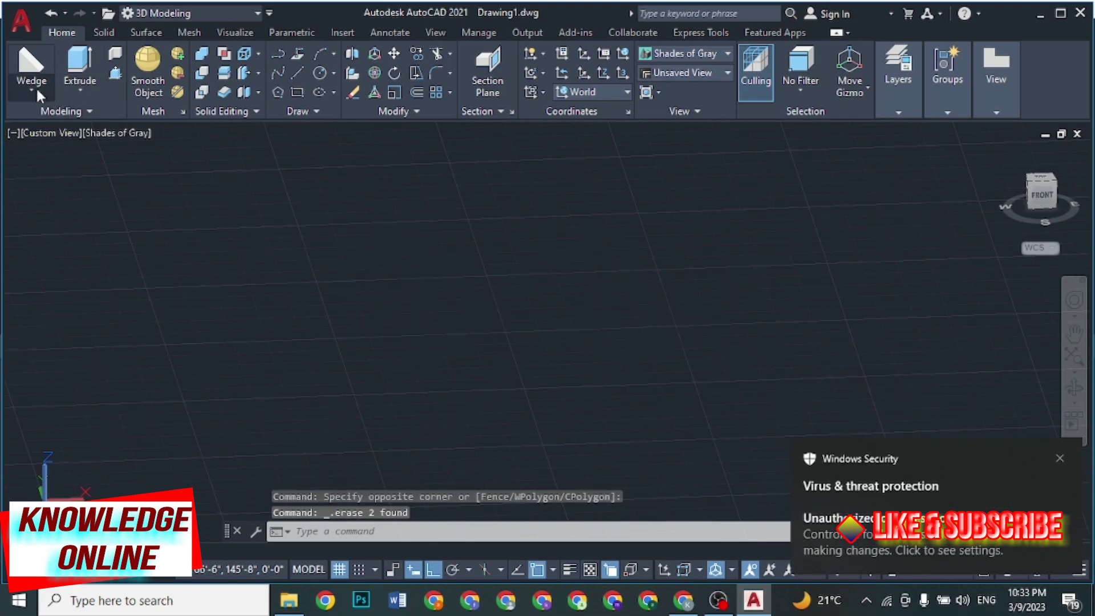
pyautogui.click(36, 87)
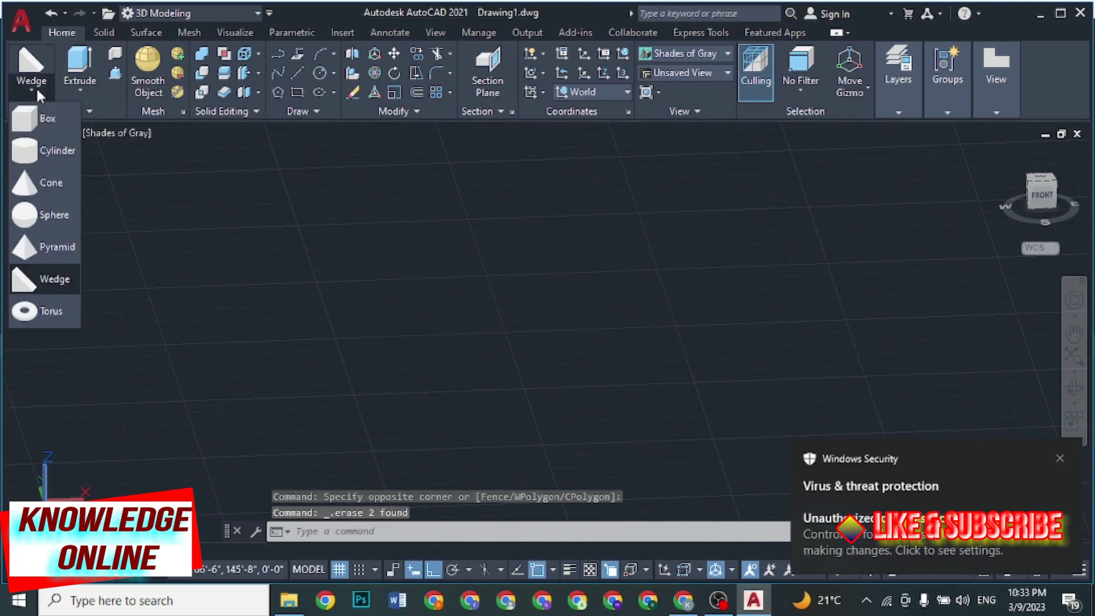
pyautogui.click(35, 313)
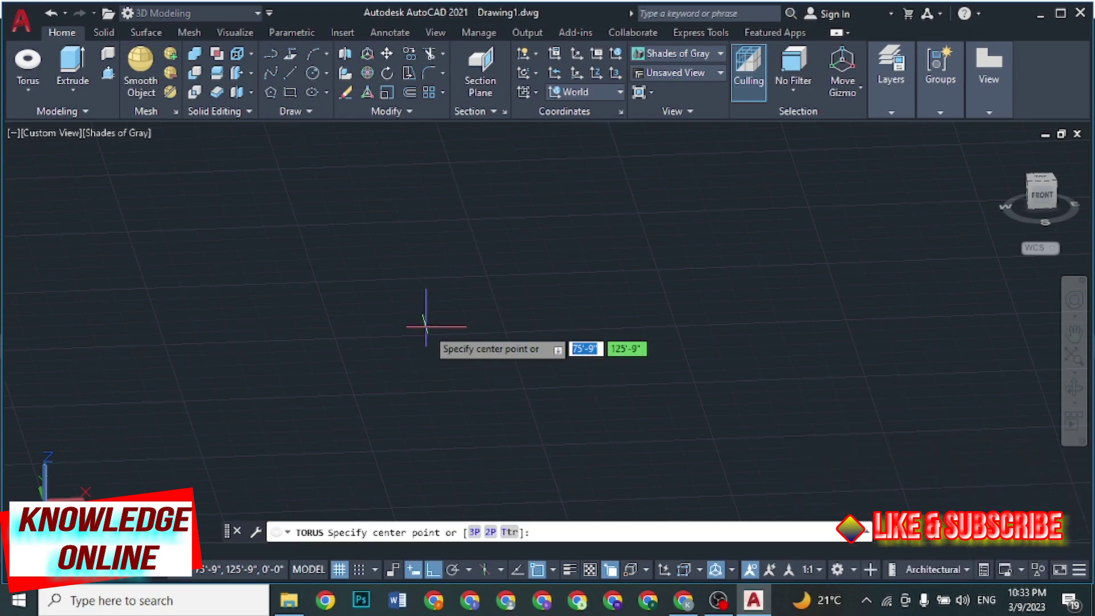
pyautogui.click(425, 326)
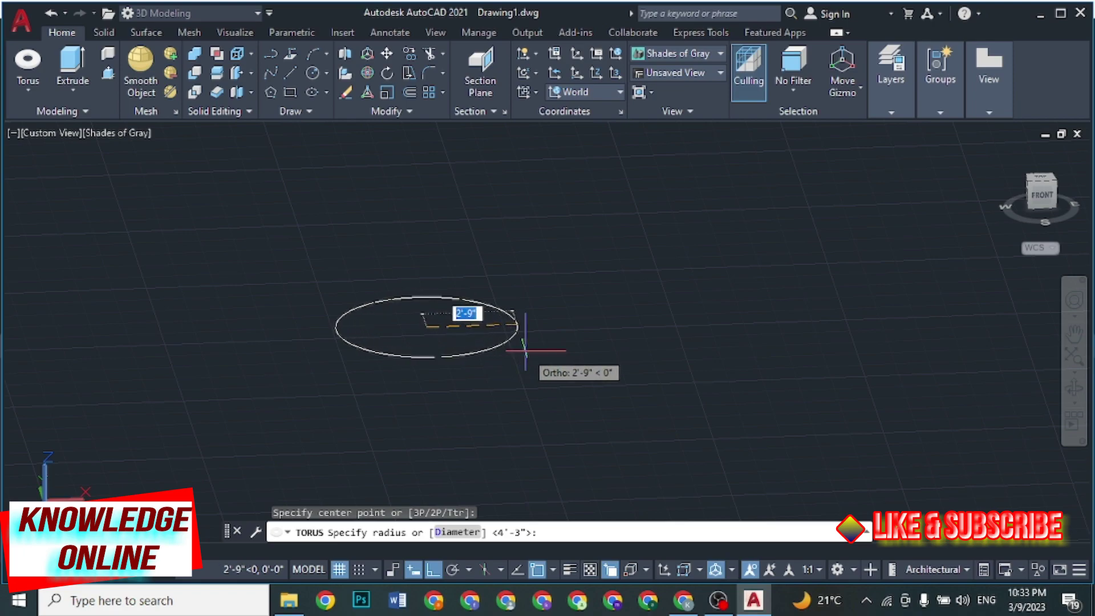
pyautogui.write("5'")
pyautogui.press('Return')
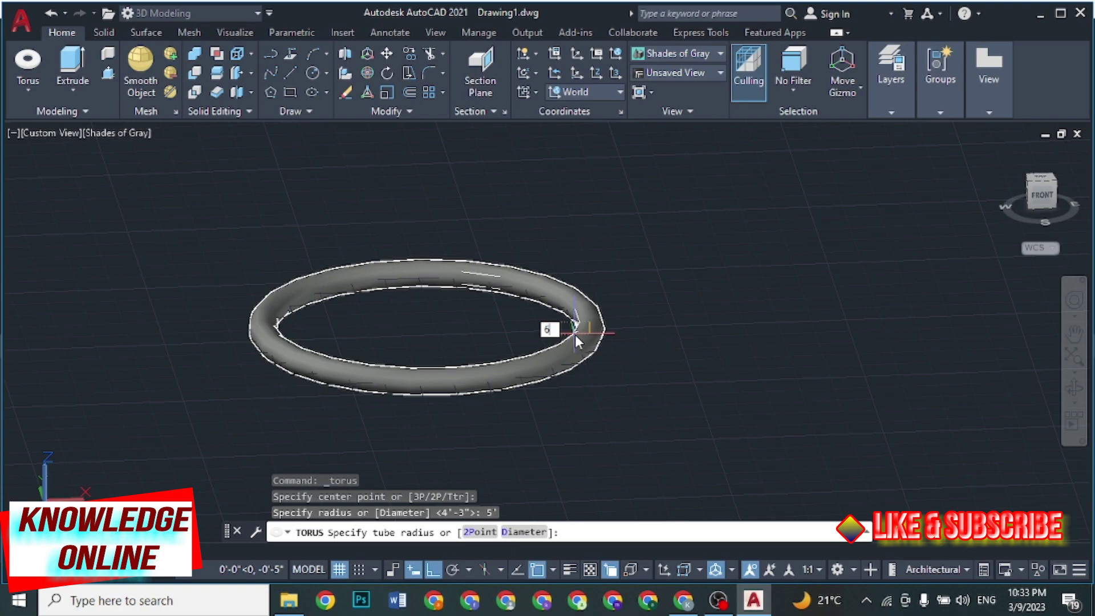
pyautogui.press('Return')
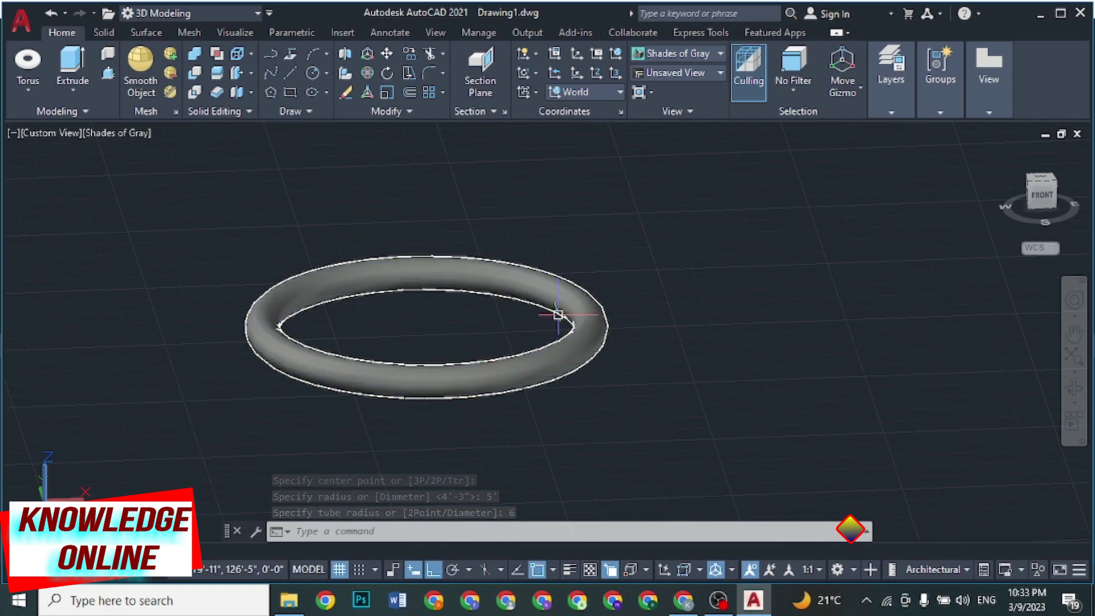
pyautogui.moveTo(611, 313)
pyautogui.keyDown('shift'); pyautogui.mouseDown(button='middle')
pyautogui.moveTo(639, 366)
pyautogui.moveTo(687, 393)
pyautogui.moveTo(647, 340)
pyautogui.mouseUp(button='middle'); pyautogui.keyUp('shift')
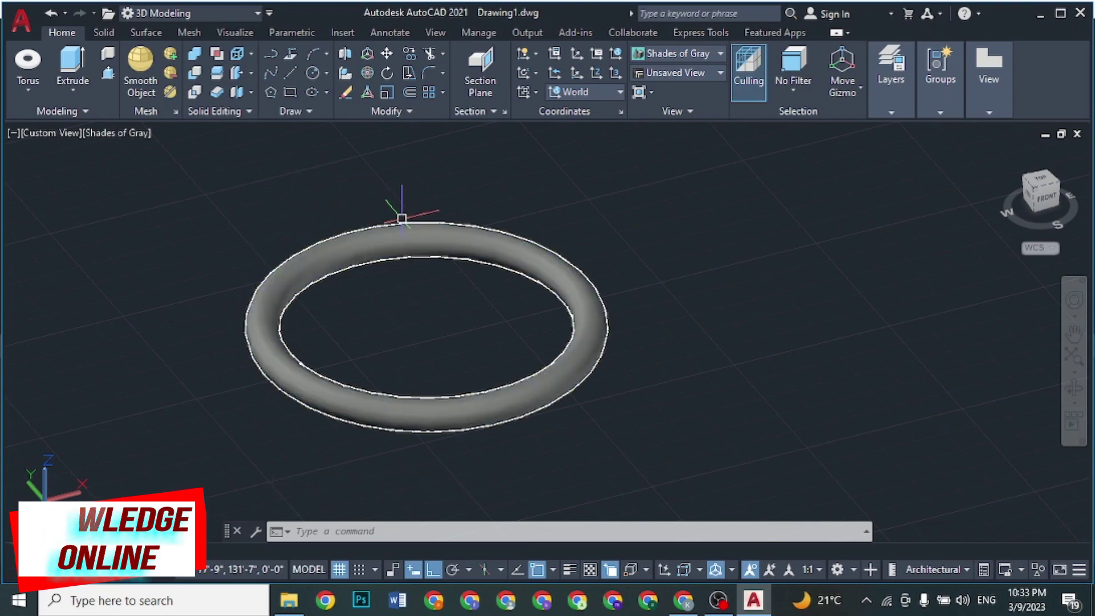
pyautogui.click(24, 90)
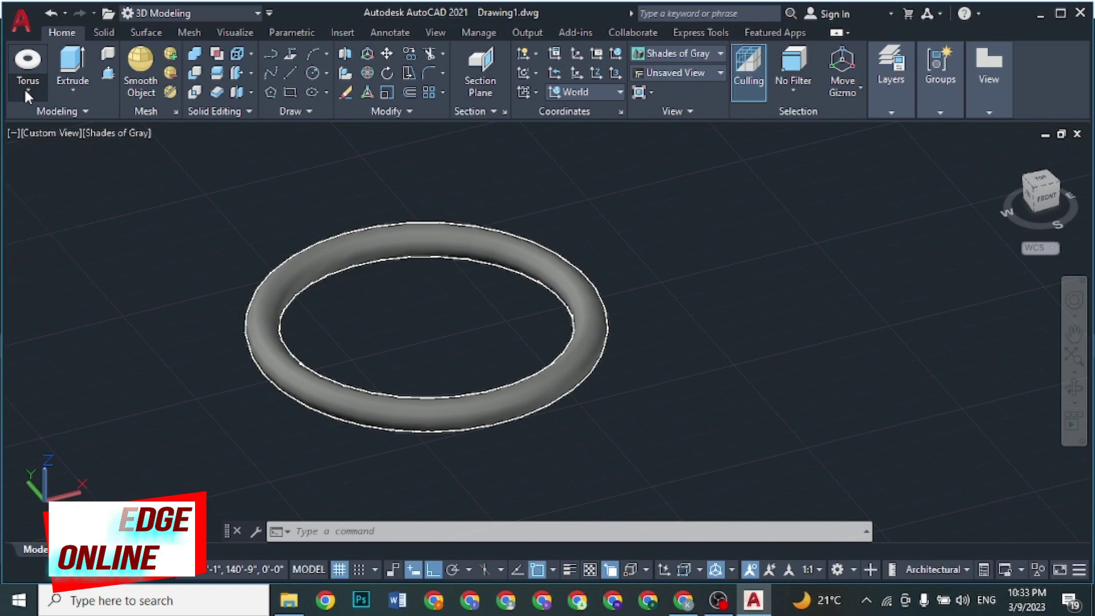
pyautogui.click(305, 293)
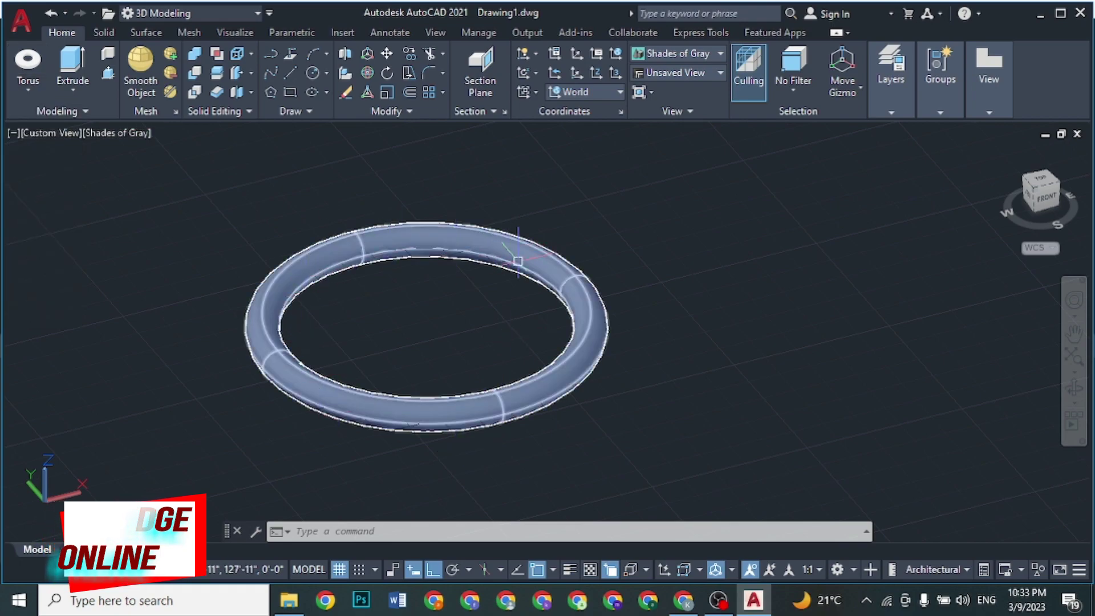
pyautogui.press('Escape')
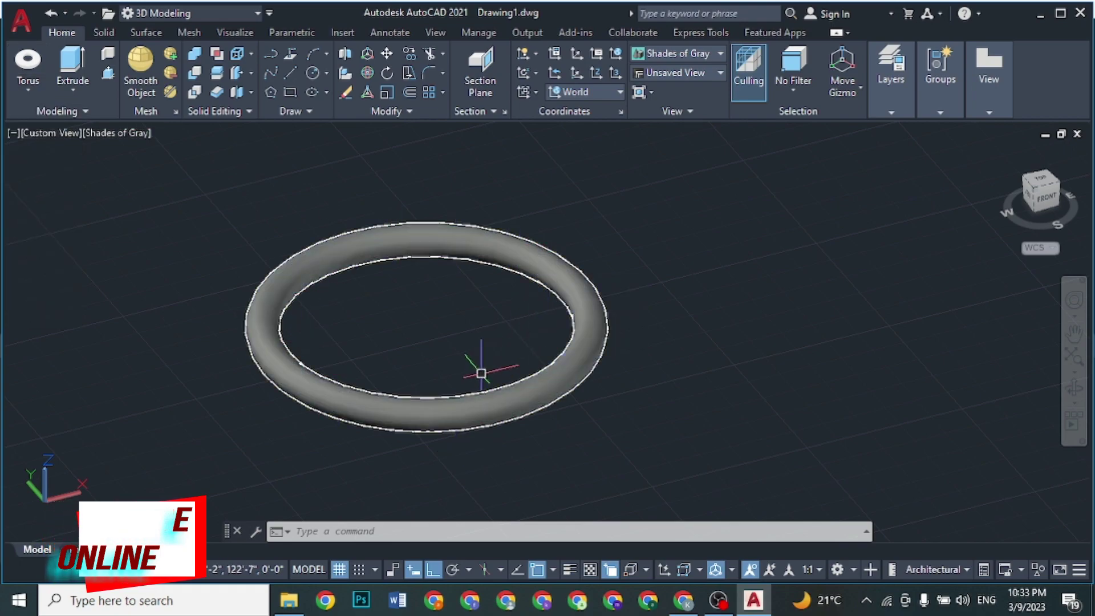
pyautogui.click(595, 291)
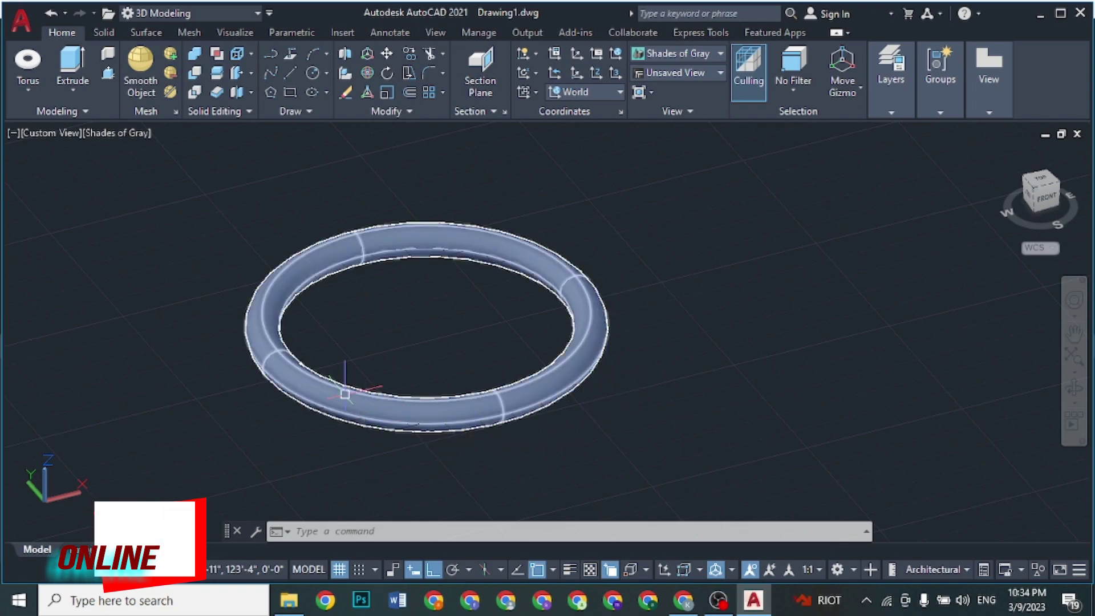